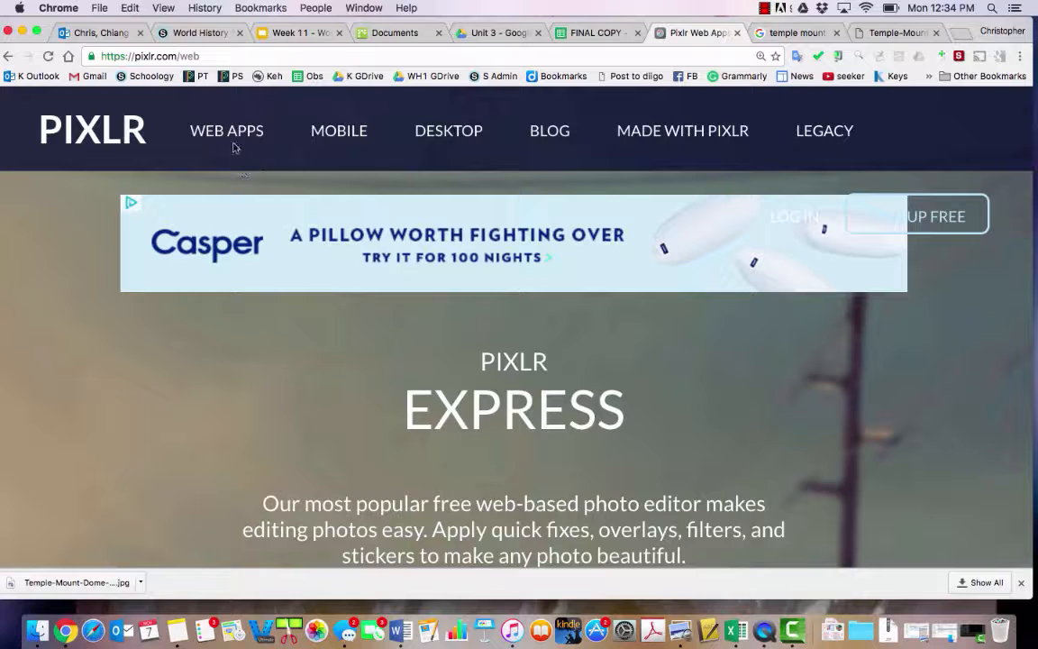
# - Find Pixlr Editor on the Pixlr web apps page and launch it
pyautogui.click(225, 138)
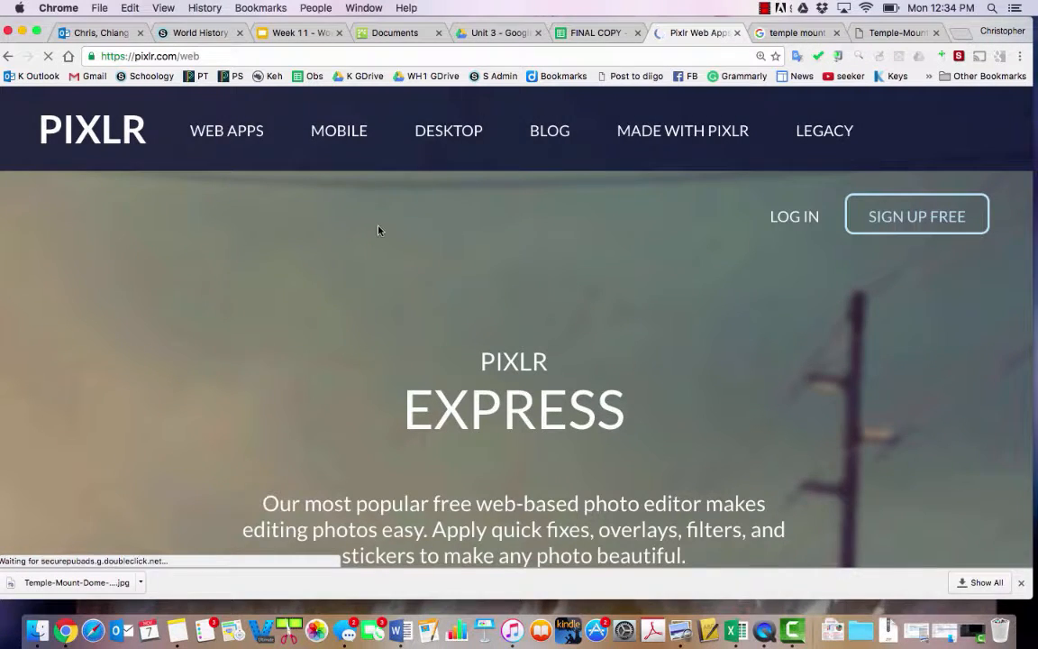
pyautogui.scroll(-10, 379, 230)
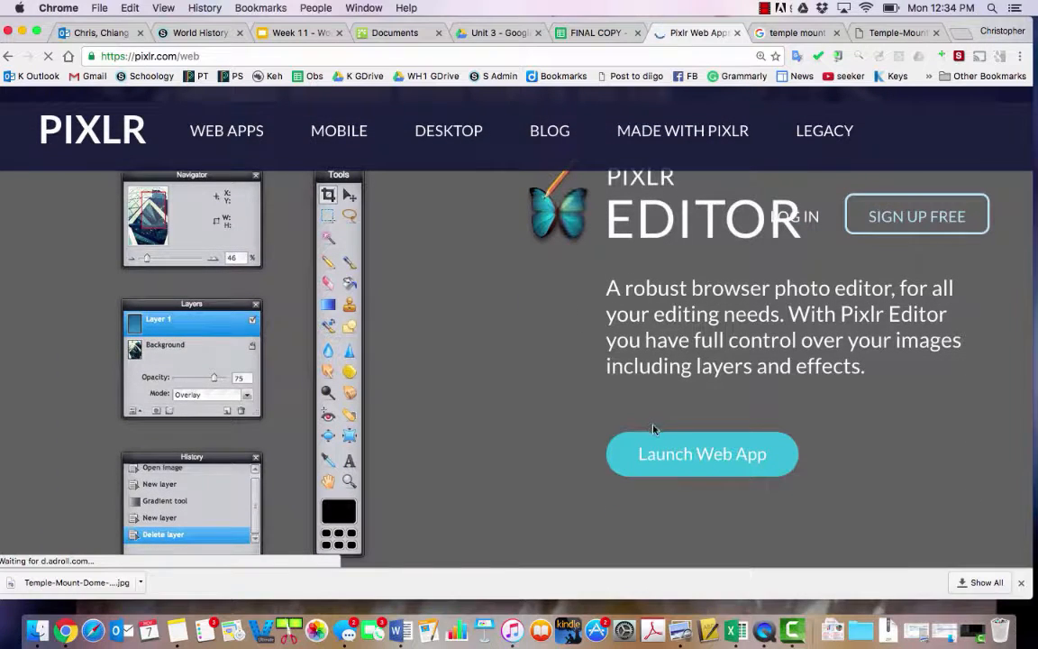
pyautogui.click(665, 451)
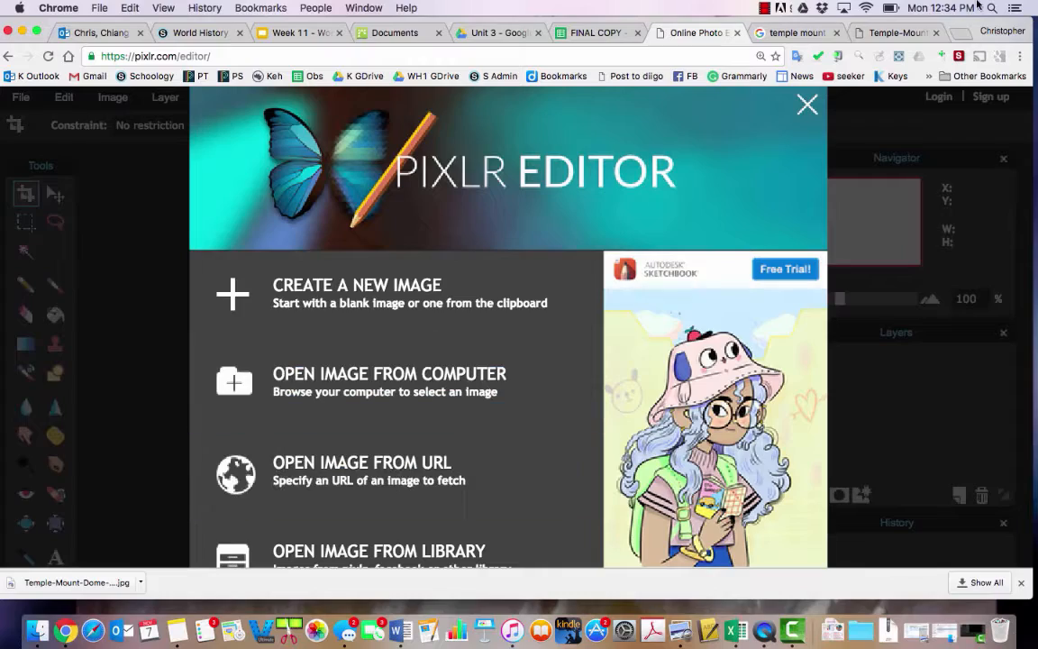
# - Review the Google Images results for temple mount, including the Smithsonian Magazine picture of the Dome of the Rock
pyautogui.click(805, 35)
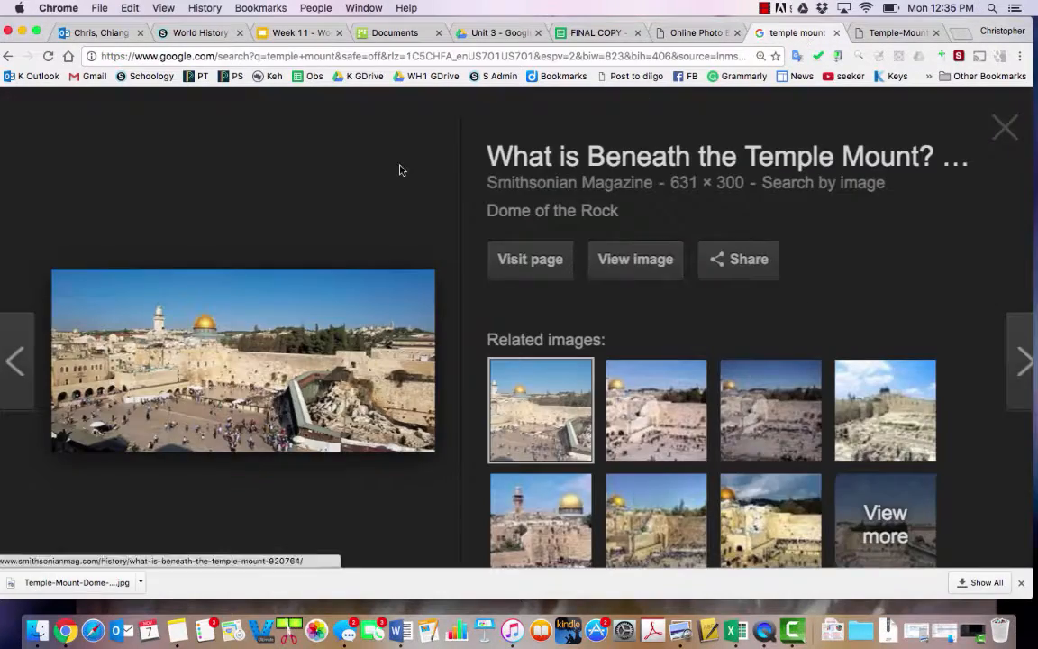
pyautogui.scroll(5, 398, 169)
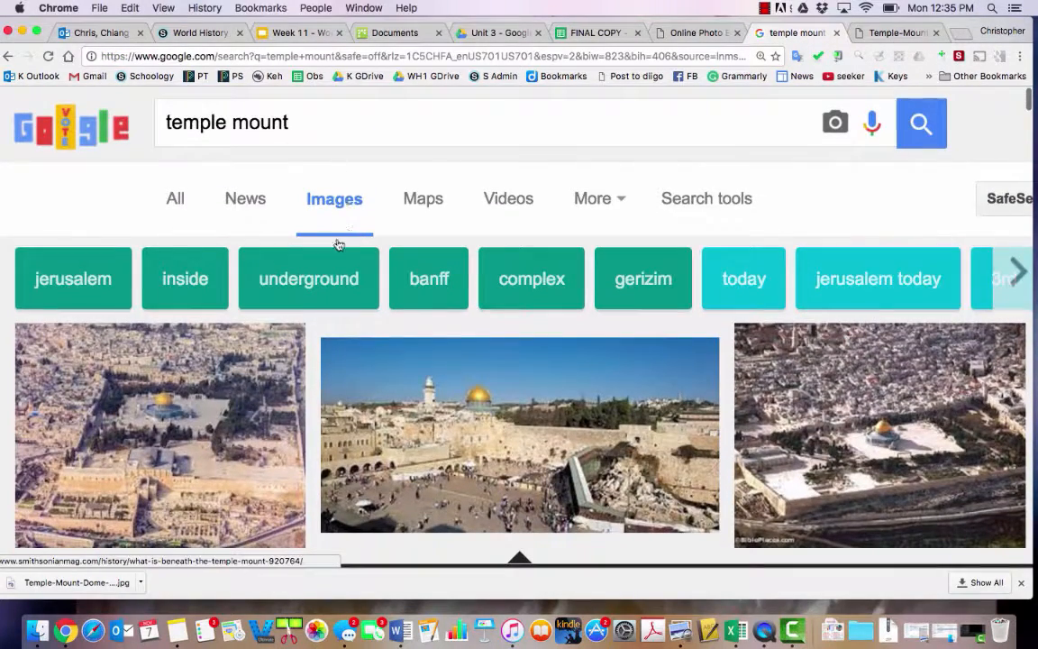
pyautogui.scroll(-2, 294, 311)
pyautogui.scroll(-4, 293, 334)
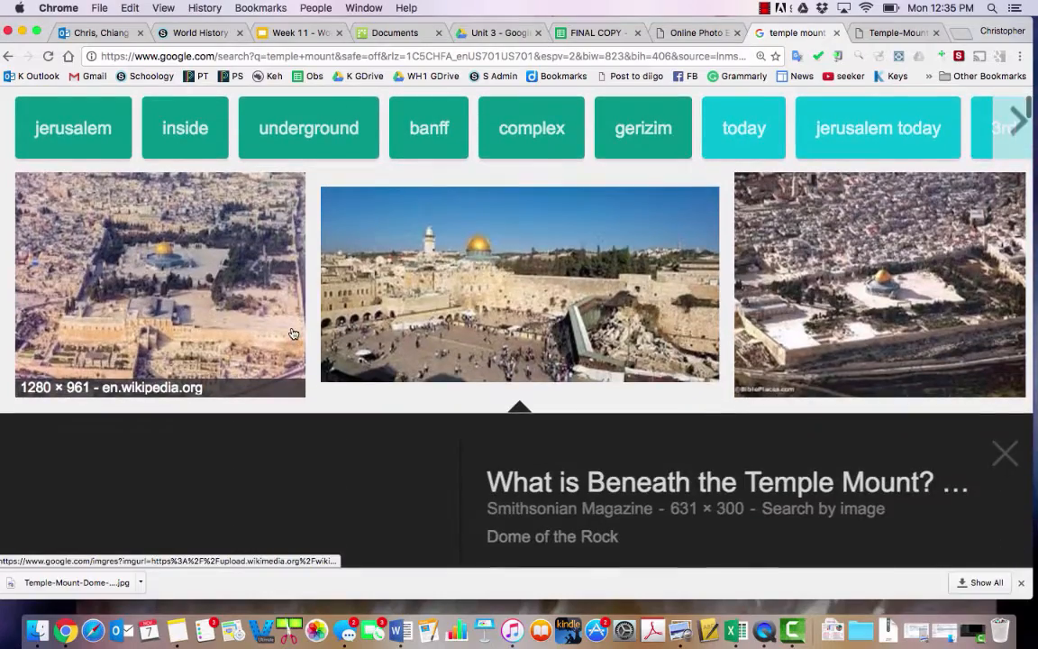
pyautogui.scroll(4, 586, 181)
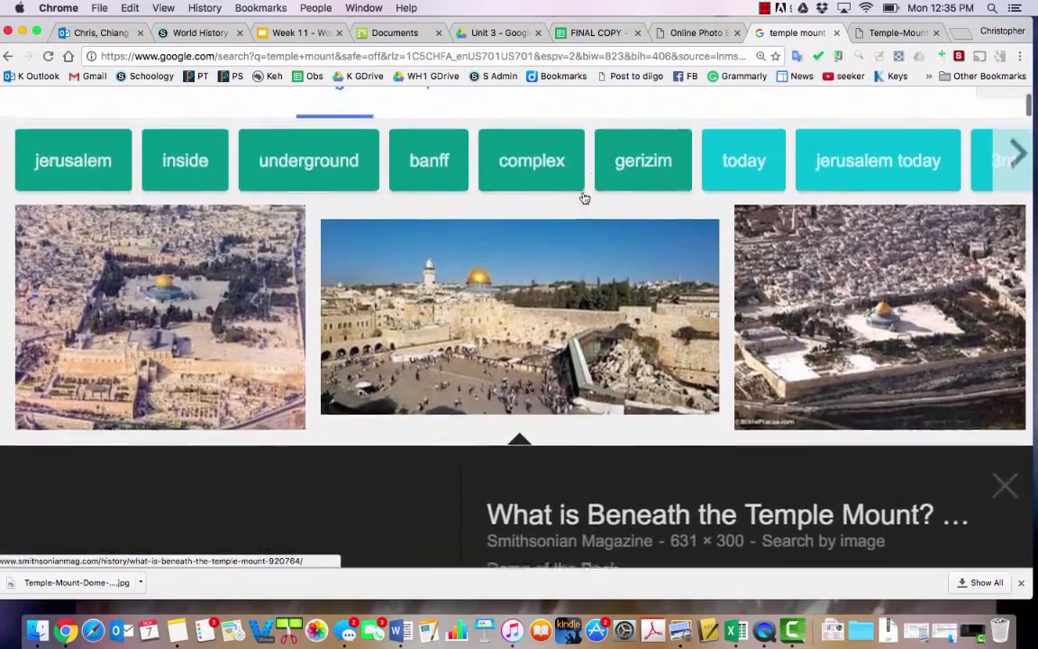
pyautogui.scroll(-6, 582, 266)
pyautogui.scroll(-3, 579, 264)
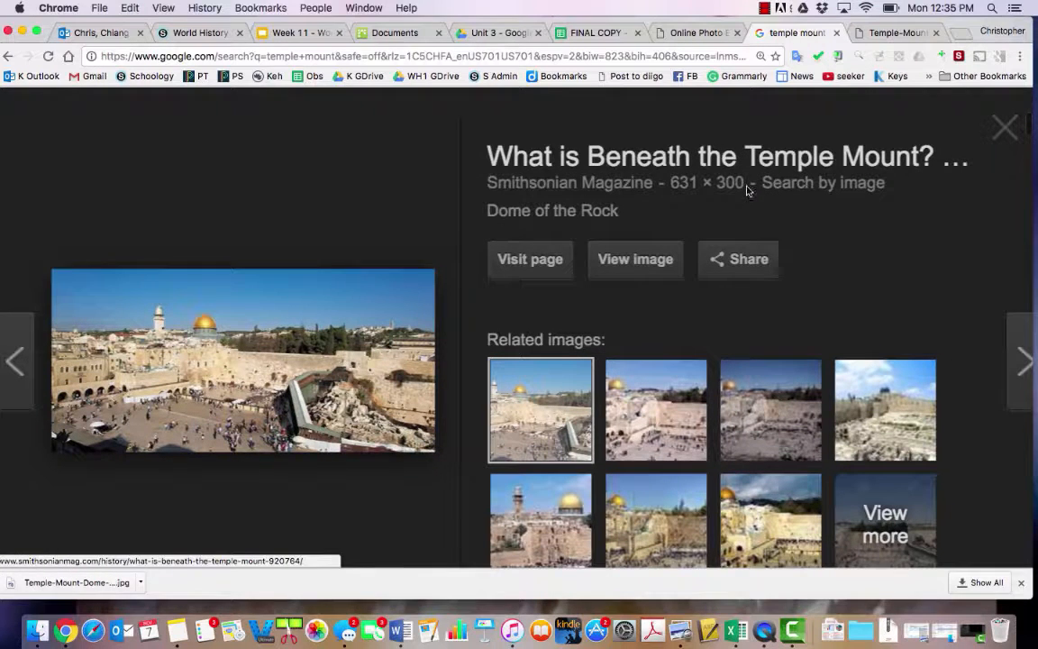
# - Check the Smithsonian picture's dimensions, run Search by image on it to look for other sizes, and return to the image results
pyautogui.moveTo(747, 187); pyautogui.dragTo(664, 185)
pyautogui.click(682, 210)
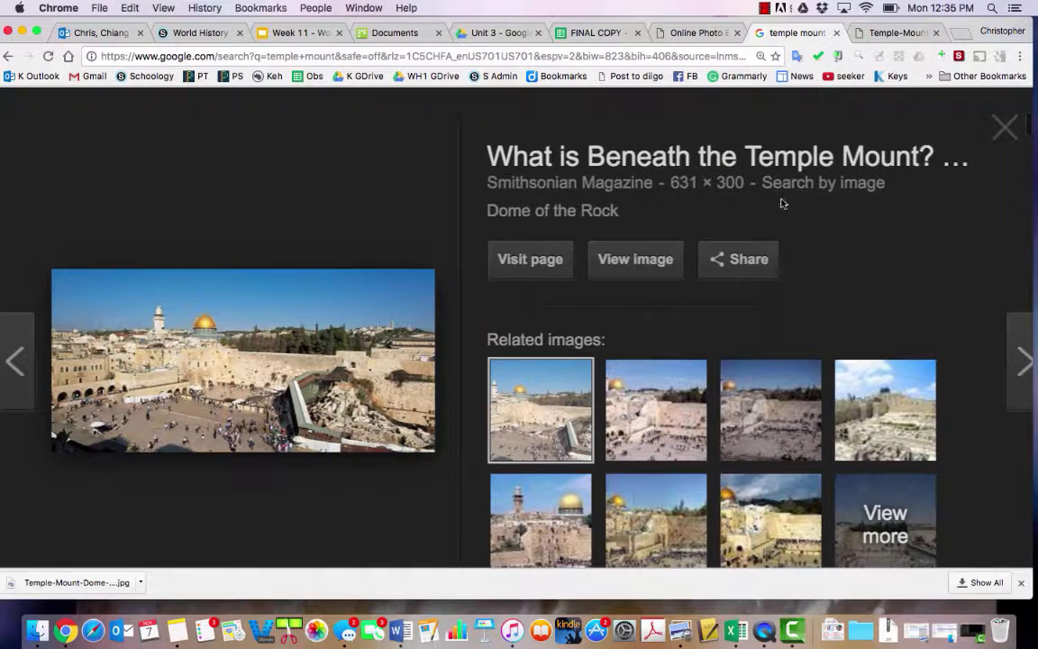
pyautogui.click(826, 183)
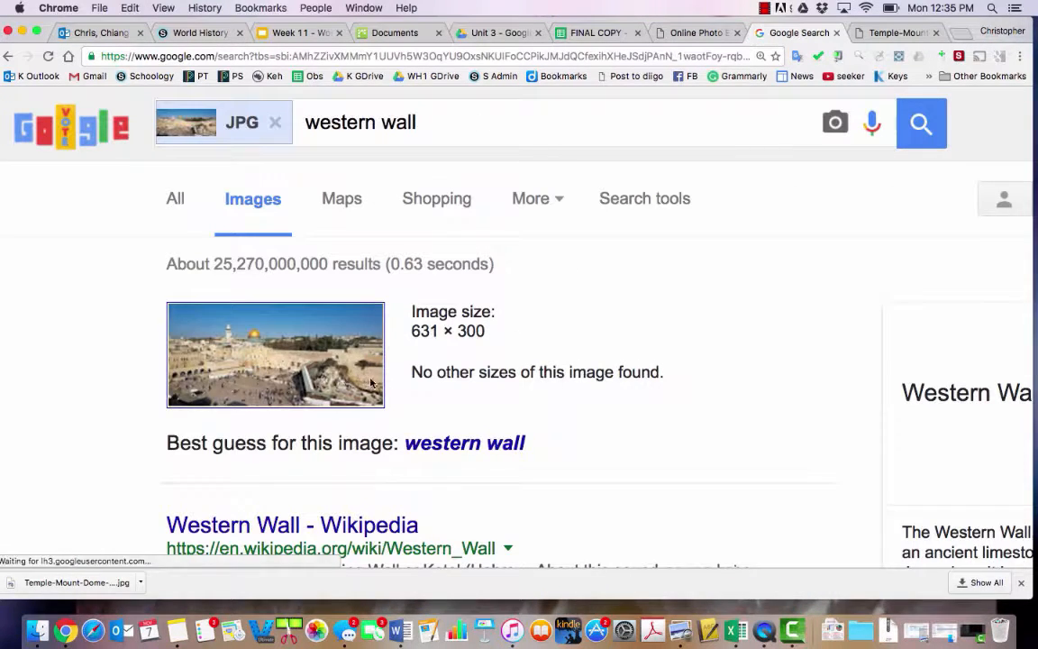
pyautogui.click(8, 56)
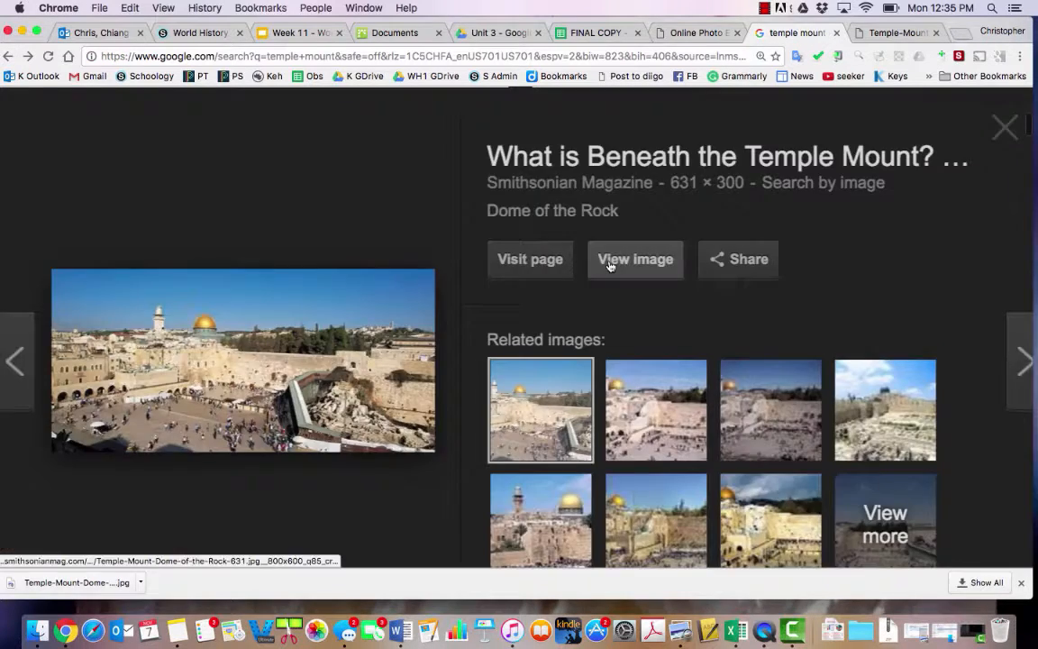
# - View the Smithsonian Temple Mount picture on its own and copy its image address
pyautogui.click(610, 265)
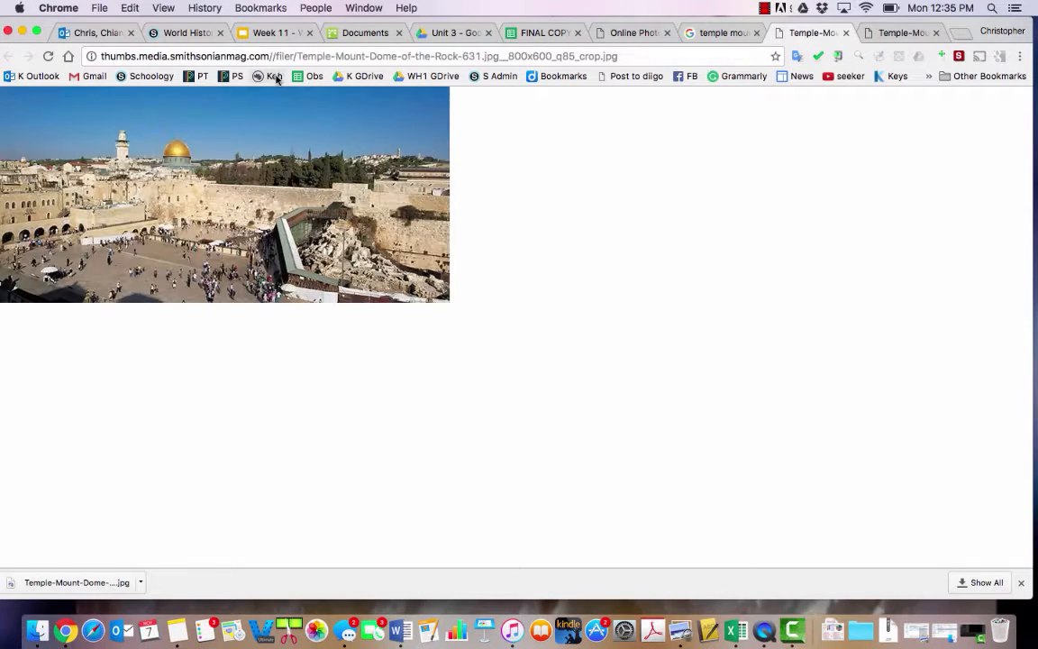
pyautogui.click(233, 58)
pyautogui.rightClick(222, 163)
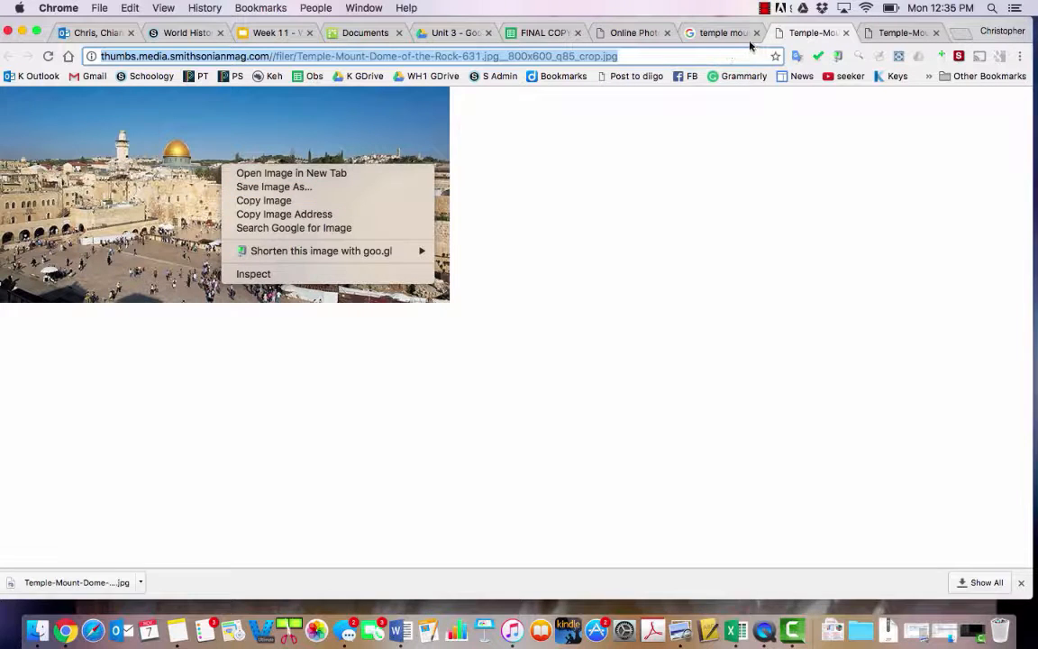
# - Return to Pixlr Editor and open the Temple Mount picture from the copied URL
pyautogui.click(637, 30)
pyautogui.click(633, 31)
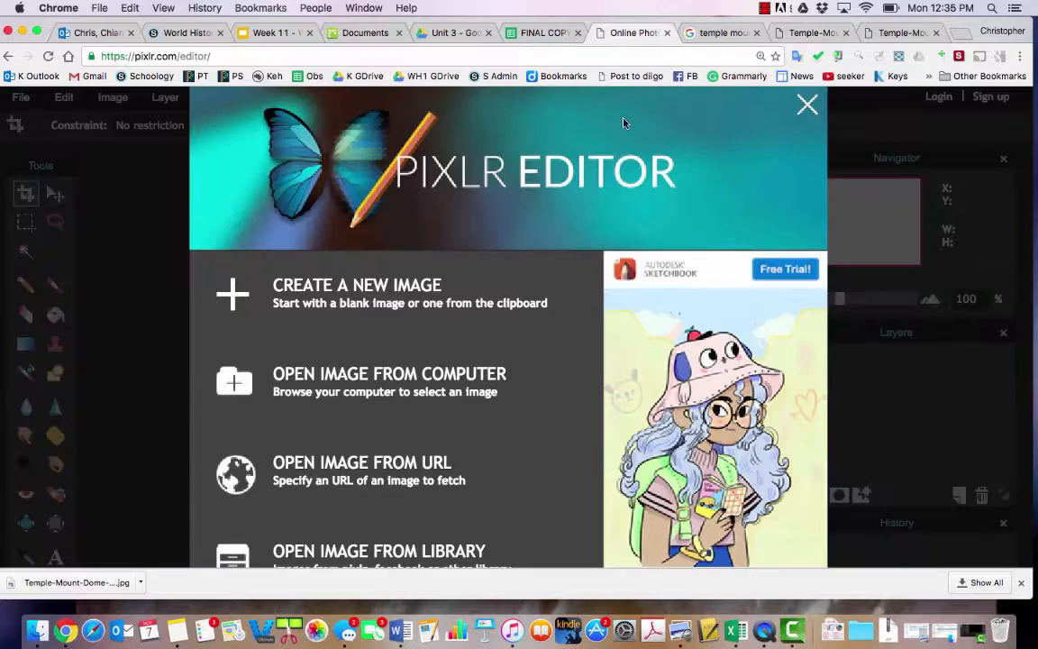
pyautogui.click(361, 446)
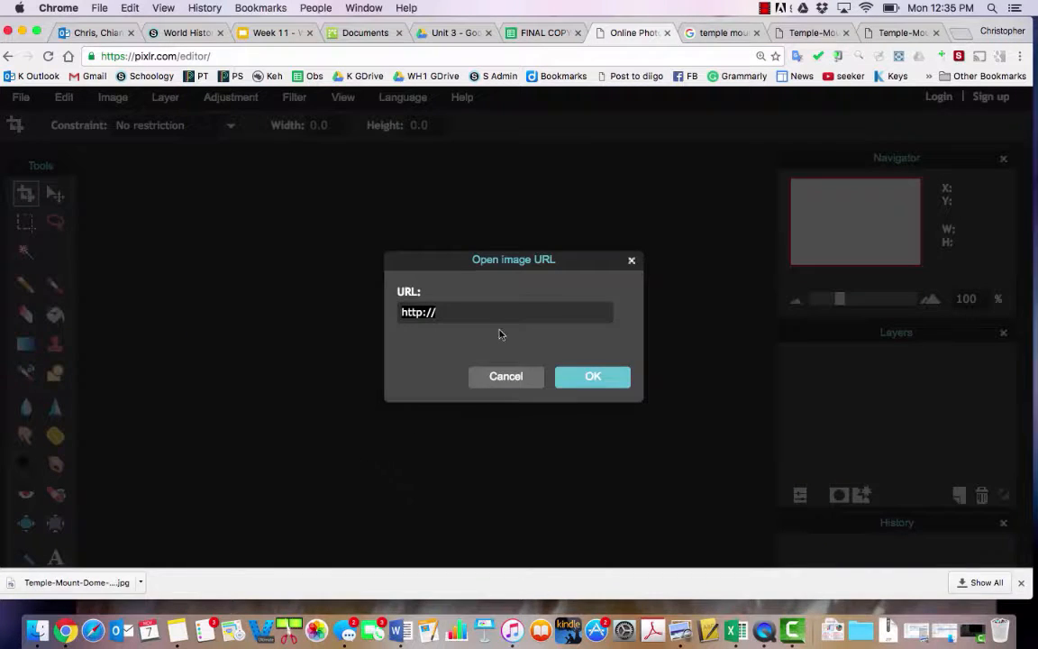
pyautogui.press('super+v')
pyautogui.click(572, 376)
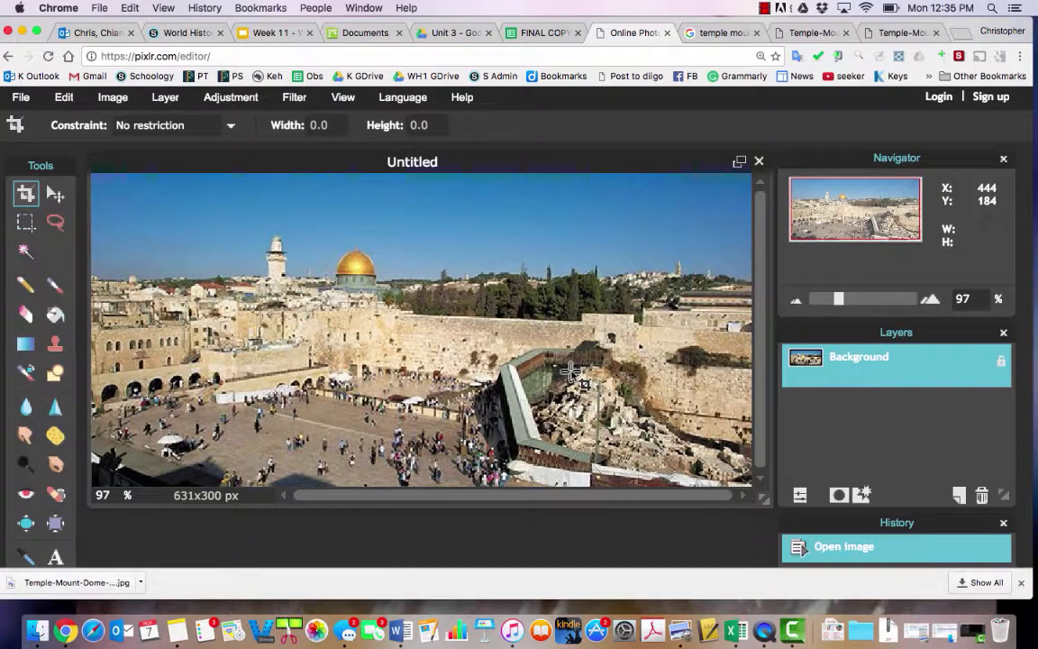
# - Unlock the Background layer, add a new empty layer, and move the empty layer below the photo layer
pyautogui.doubleClick(1001, 367)
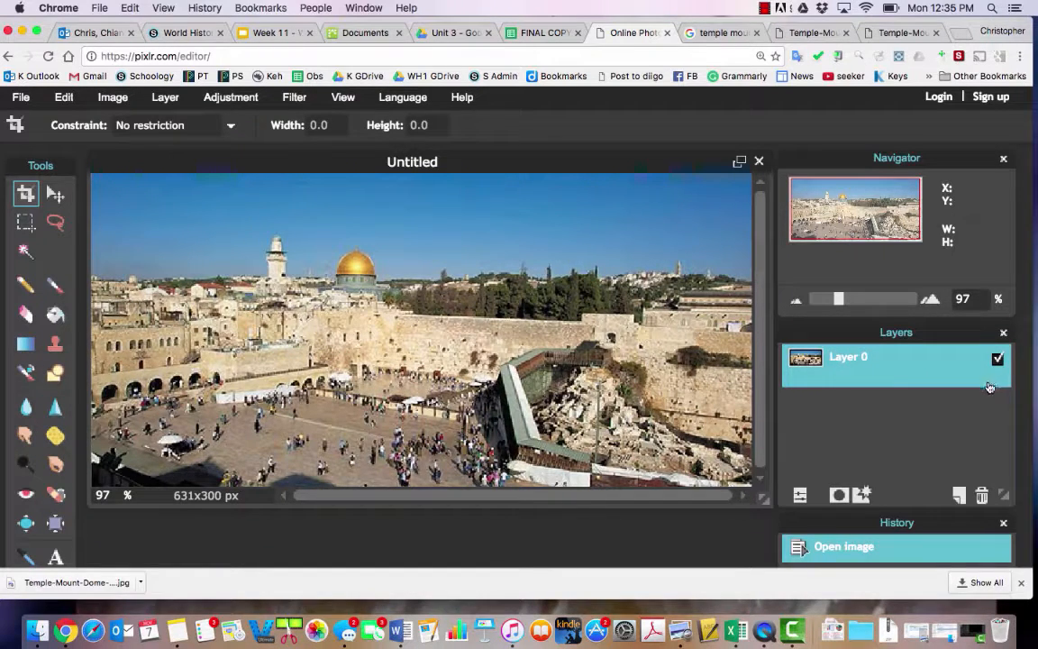
pyautogui.click(960, 495)
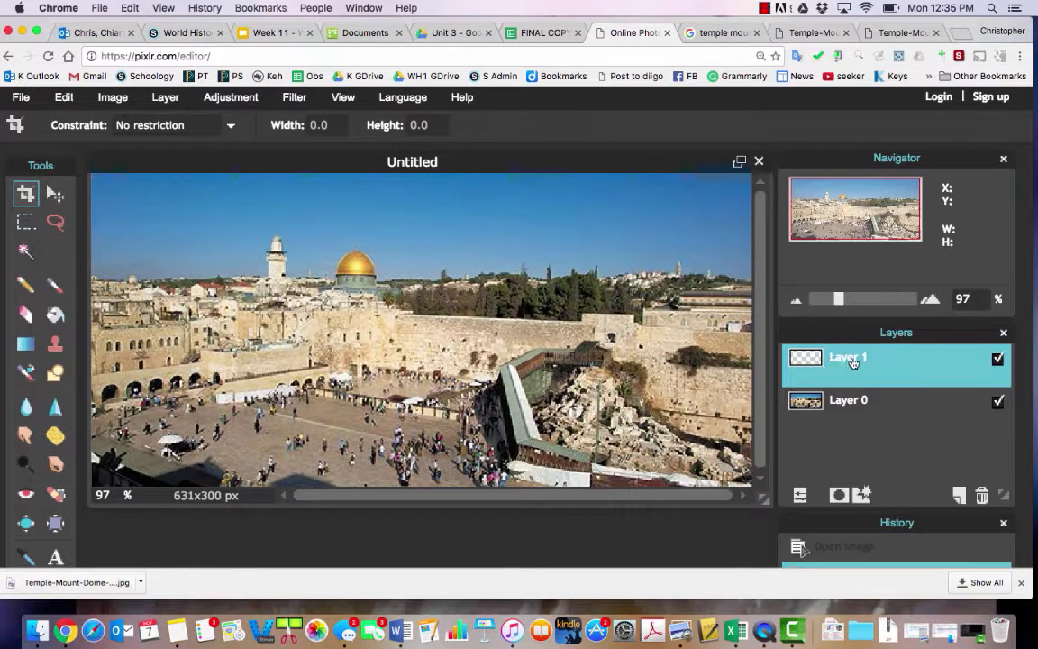
pyautogui.moveTo(853, 363); pyautogui.dragTo(851, 423)
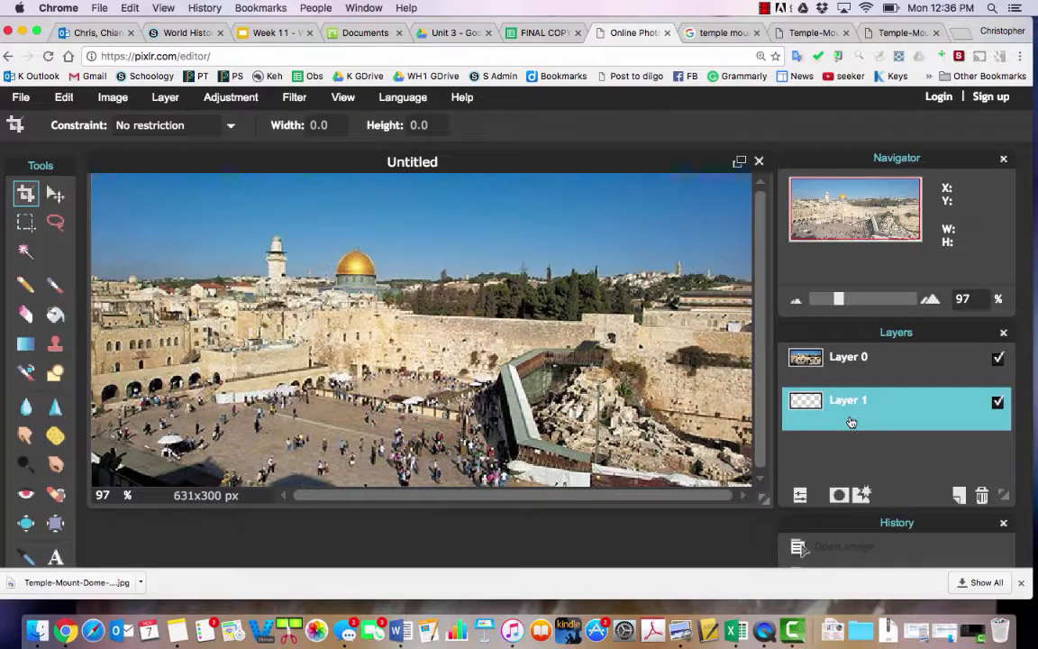
# - Select the blue sky on Layer 0 with the Wand tool at tolerance 48 and cut it out
pyautogui.click(842, 362)
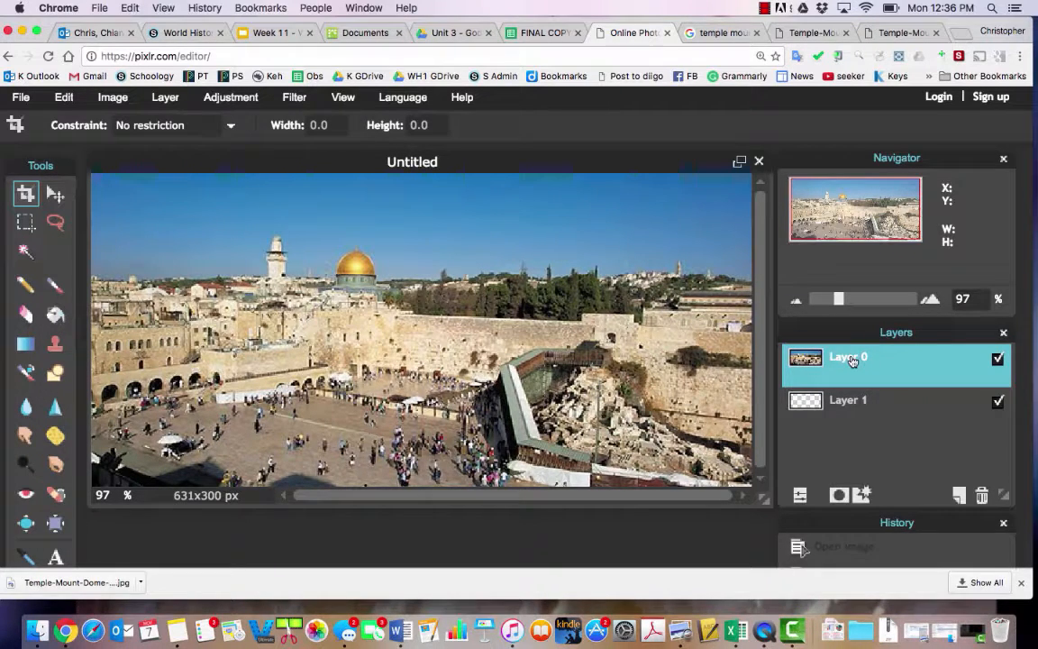
pyautogui.click(30, 260)
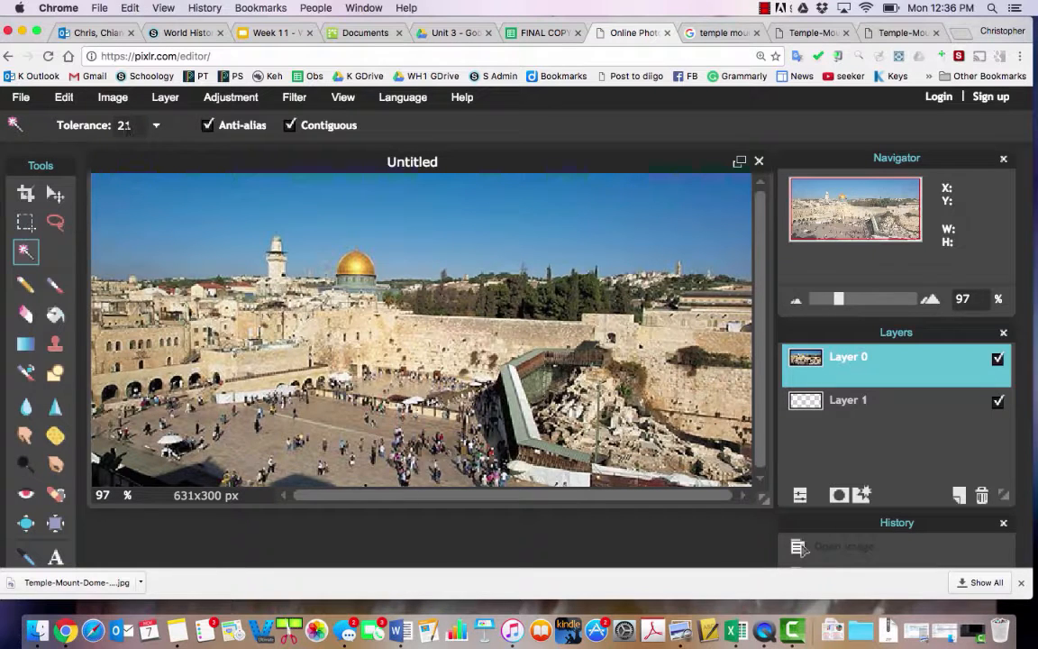
pyautogui.click(455, 224)
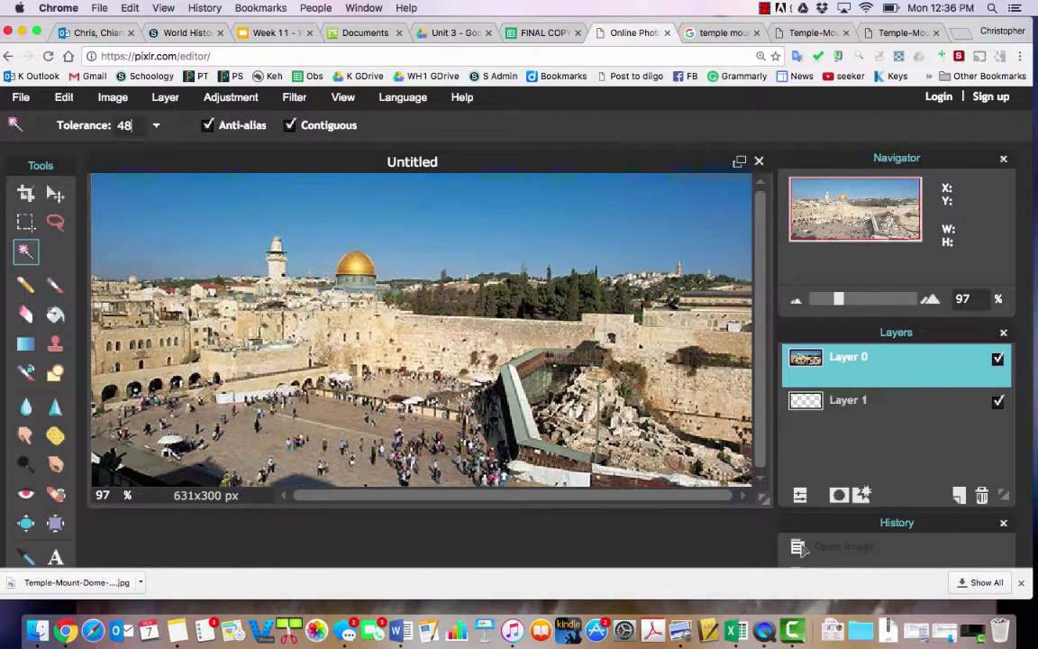
pyautogui.click(156, 221)
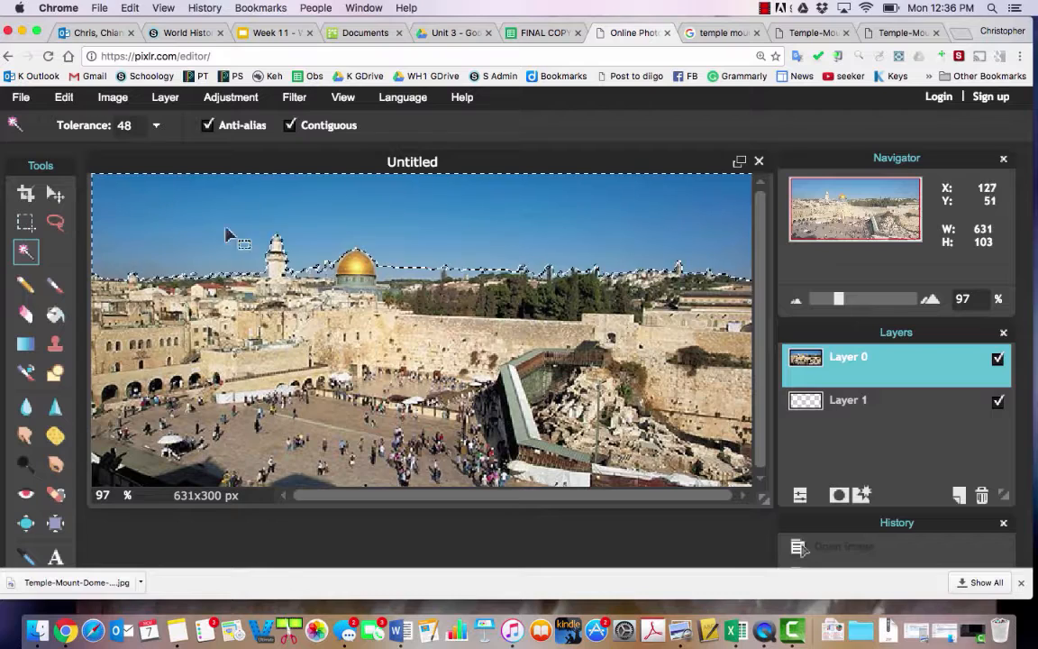
pyautogui.keyDown('shift'); pyautogui.click(396, 282); pyautogui.keyUp('shift')
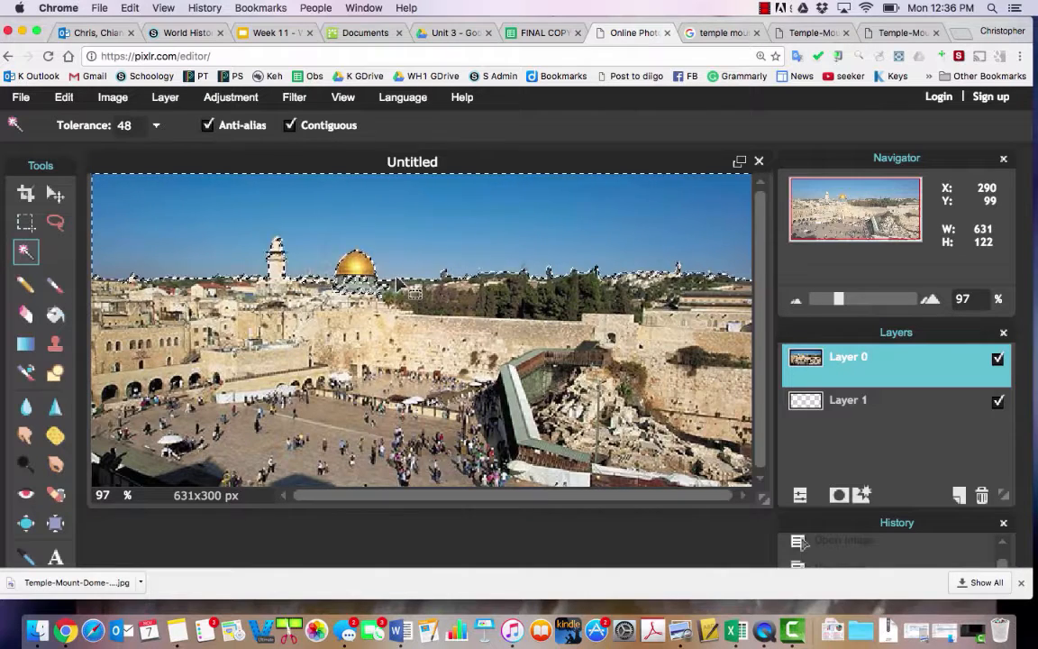
pyautogui.press('super+z')
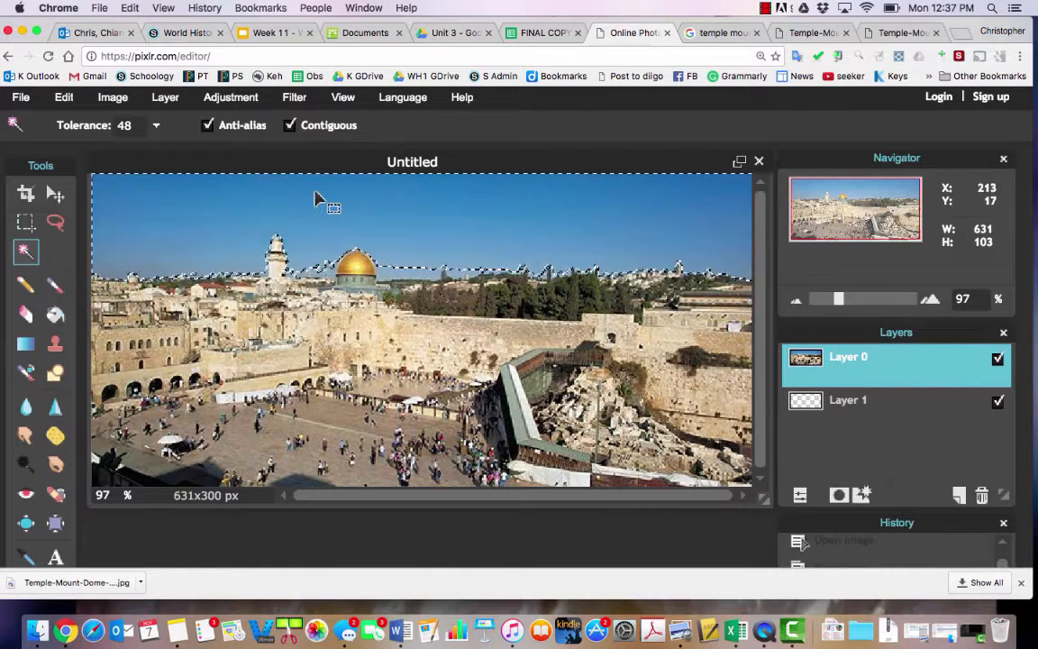
pyautogui.click(63, 96)
pyautogui.click(81, 171)
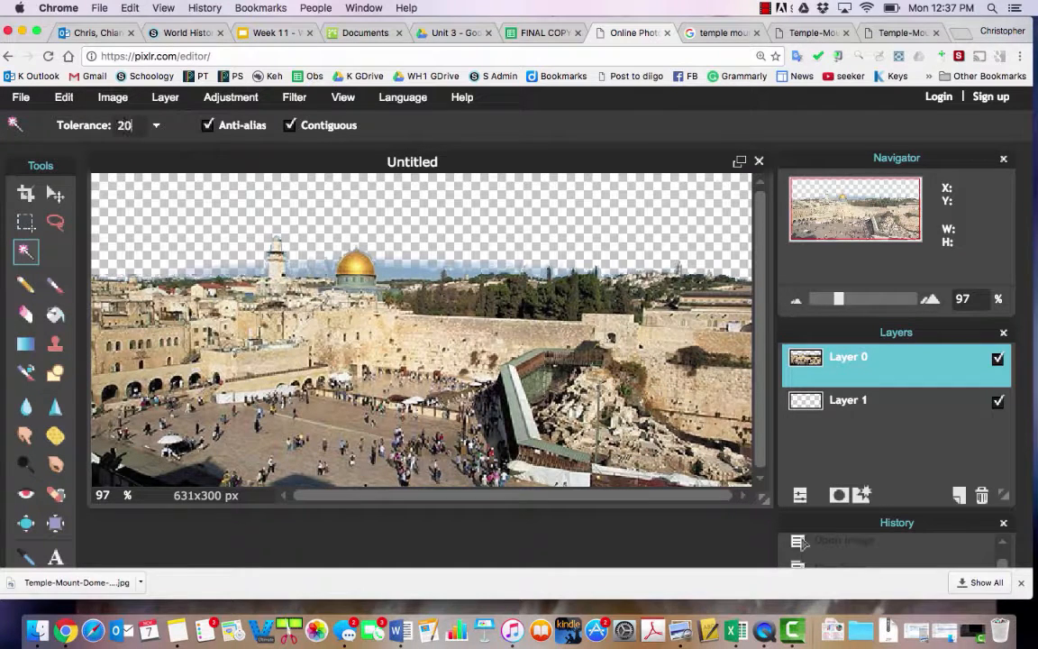
# - Cut the leftover sky strip right of the dome using Wand tolerance 20, and erase haze between minaret and dome with a size 50 brush
pyautogui.click(400, 273)
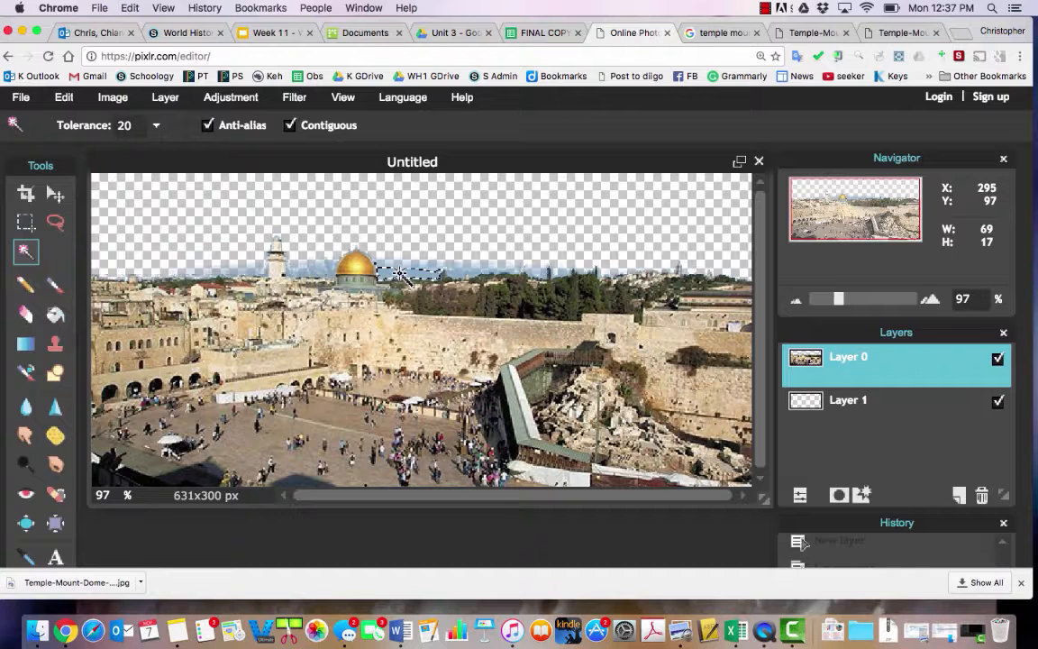
pyautogui.press('super+x')
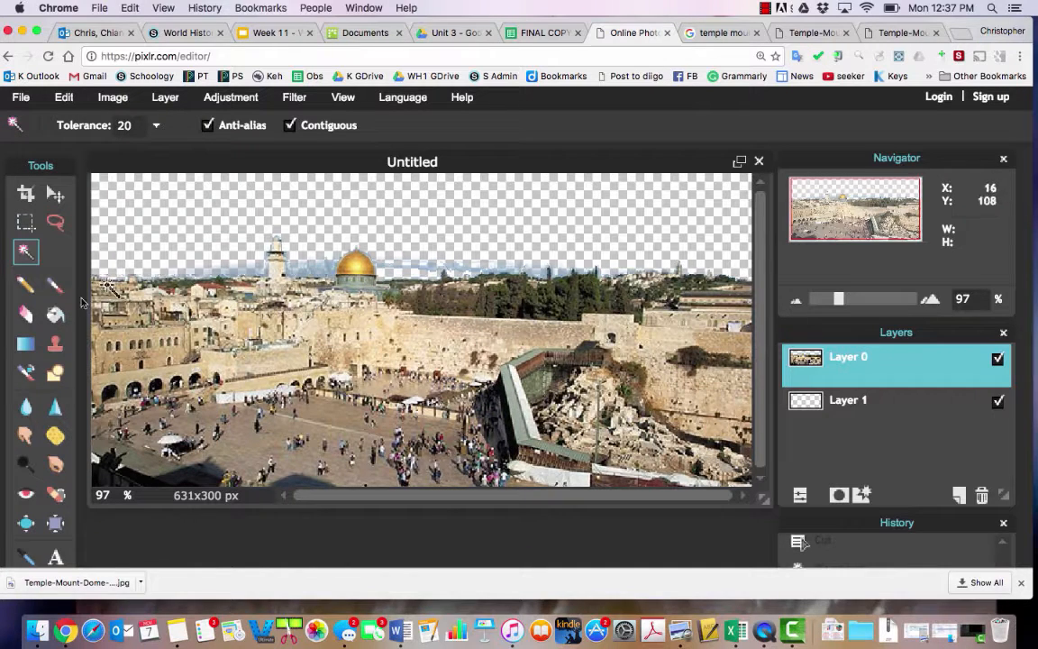
pyautogui.click(27, 314)
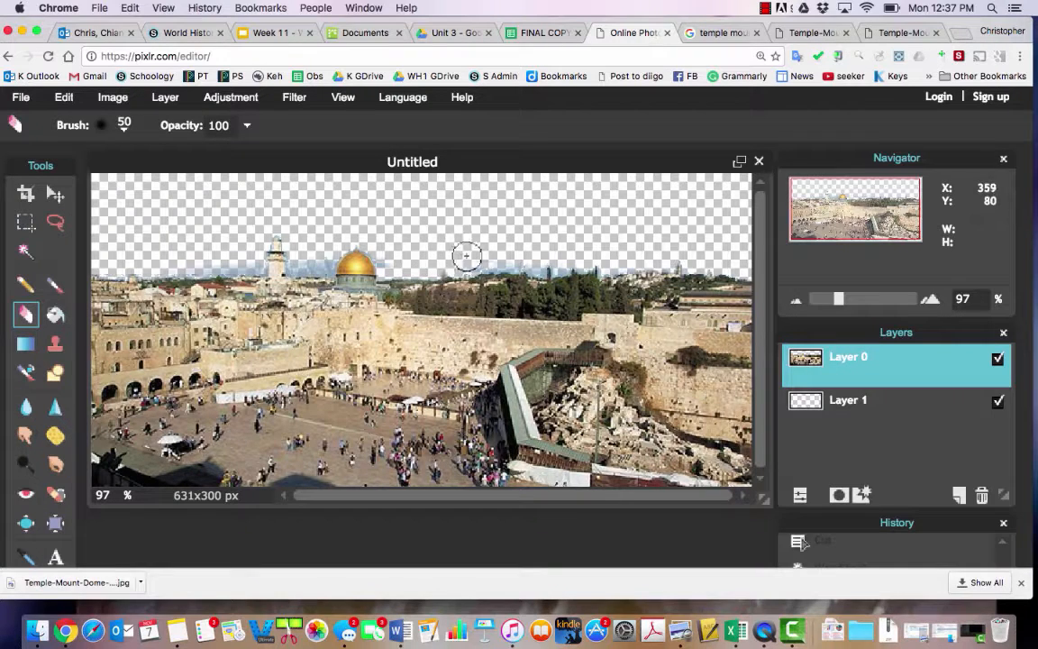
pyautogui.moveTo(318, 257); pyautogui.dragTo(305, 259)
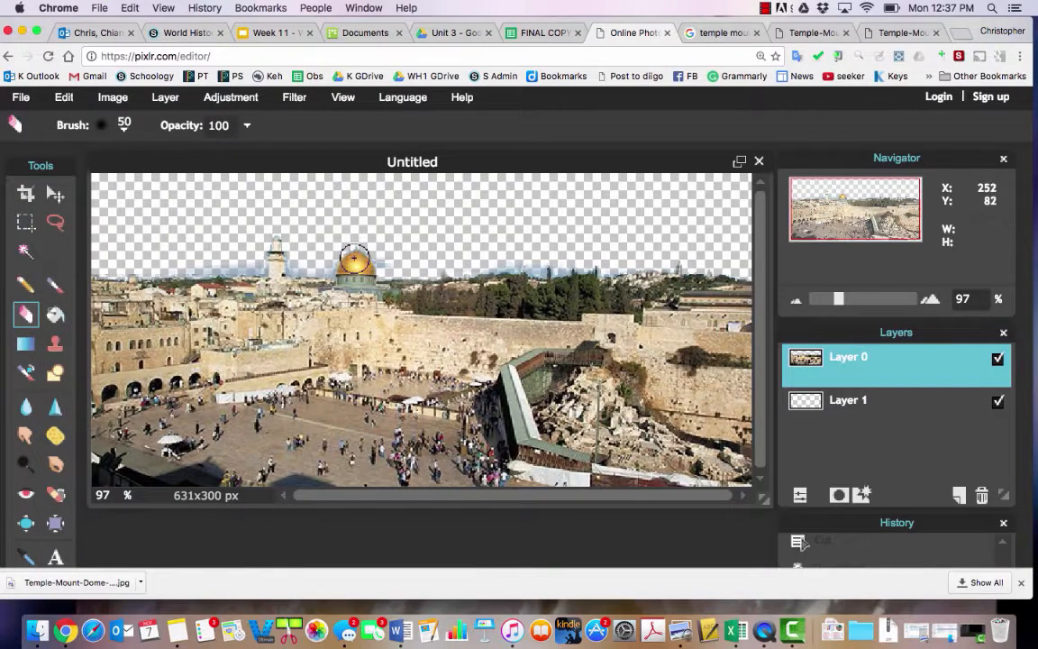
# - On Layer 0, marquee-select a skyline area of about 41 by 35 px left of the minaret, and deselect it
pyautogui.click(827, 410)
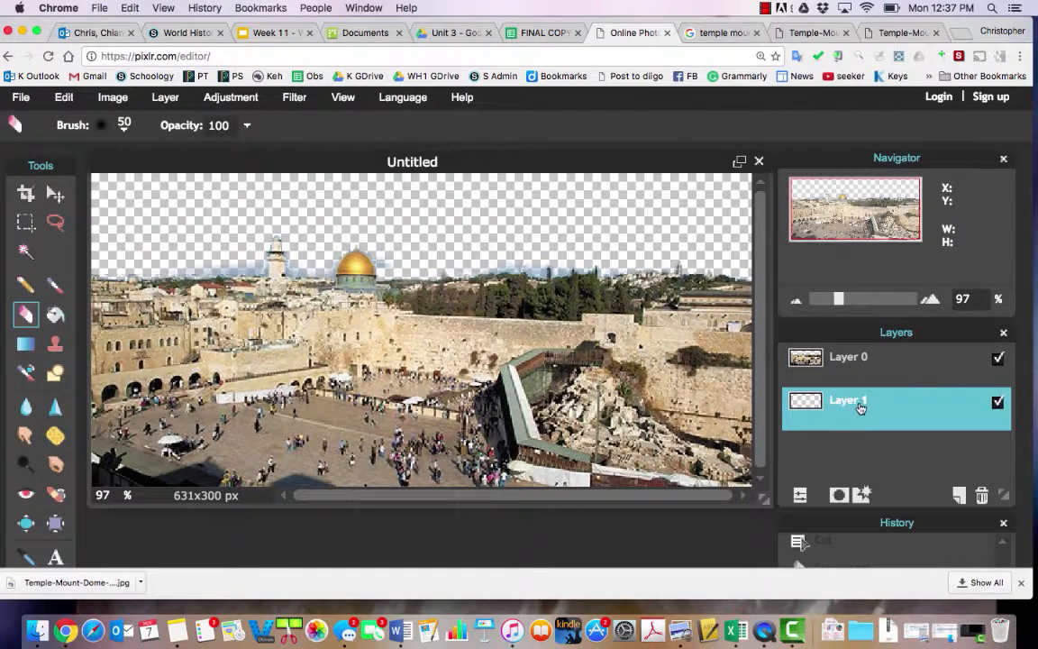
pyautogui.click(850, 365)
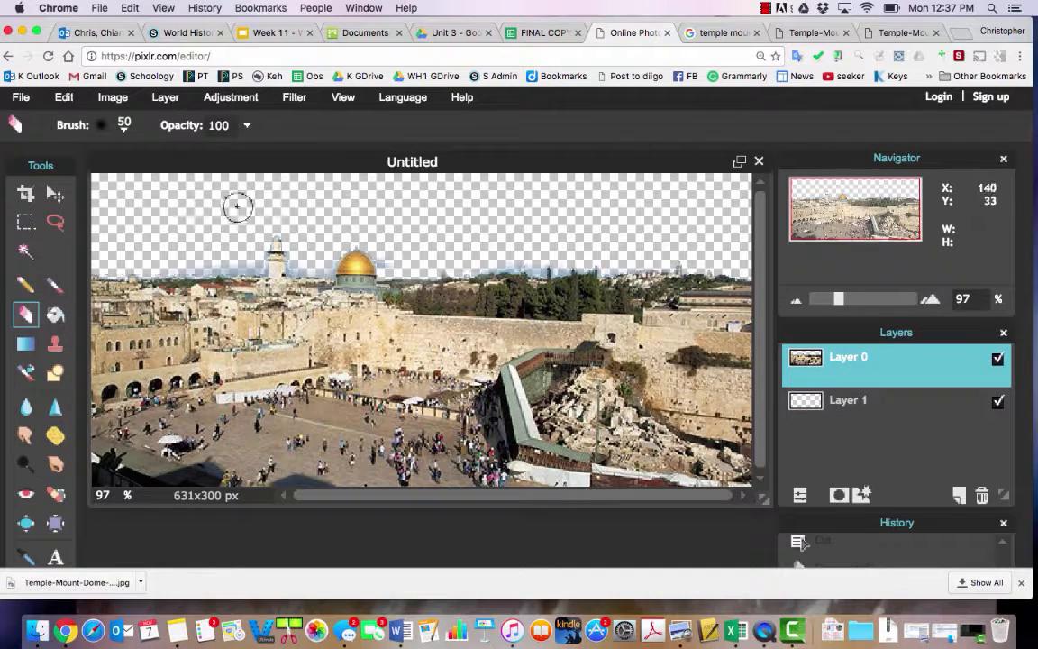
pyautogui.click(25, 222)
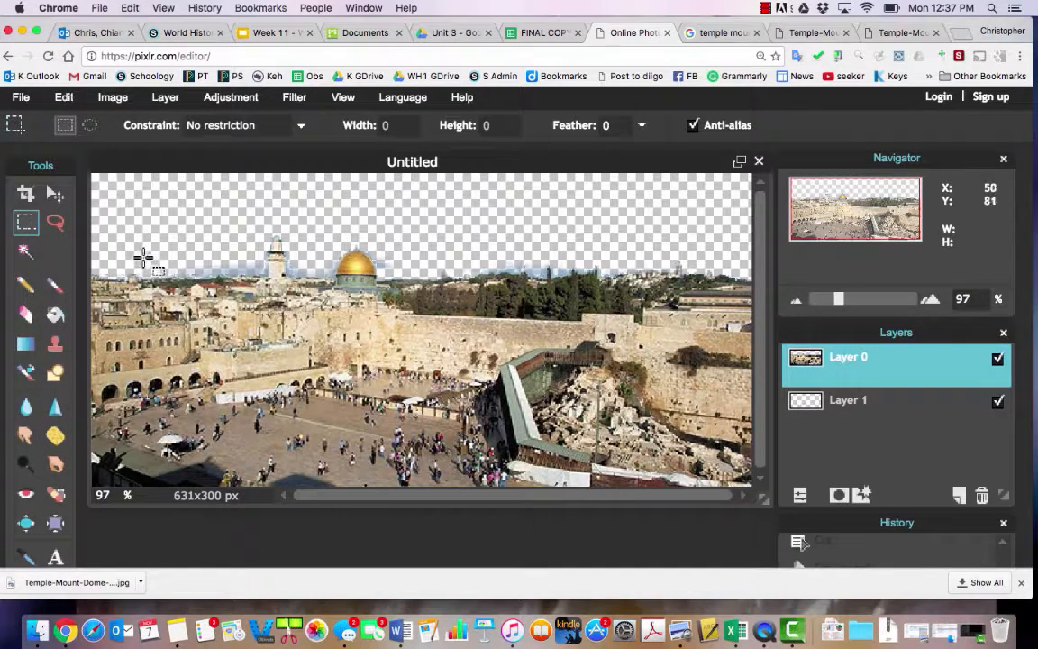
pyautogui.moveTo(145, 262); pyautogui.dragTo(188, 295)
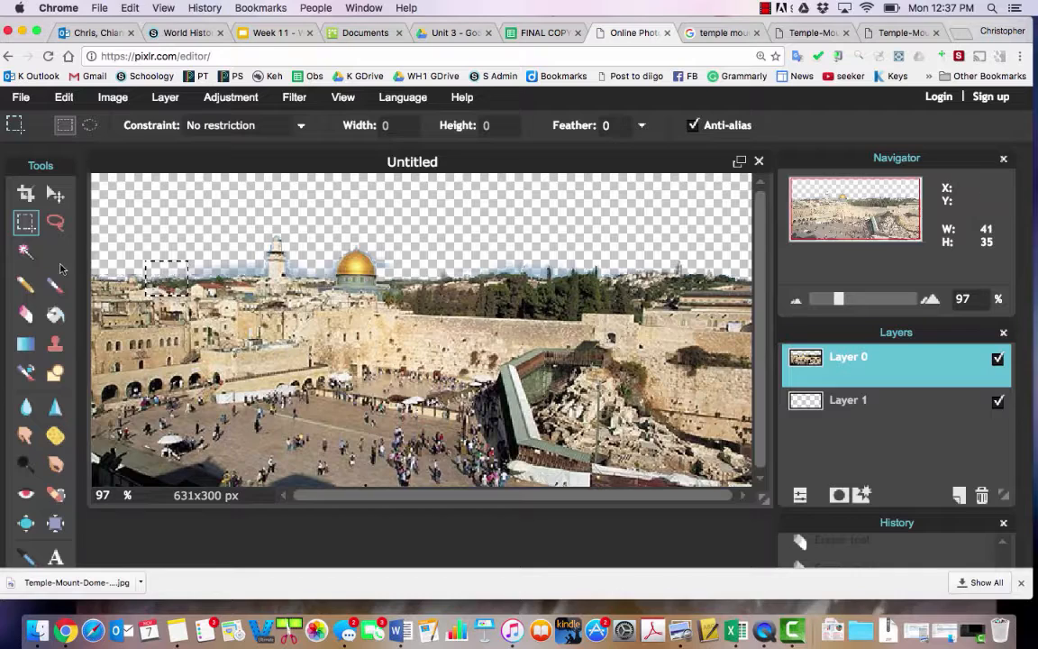
pyautogui.click(33, 315)
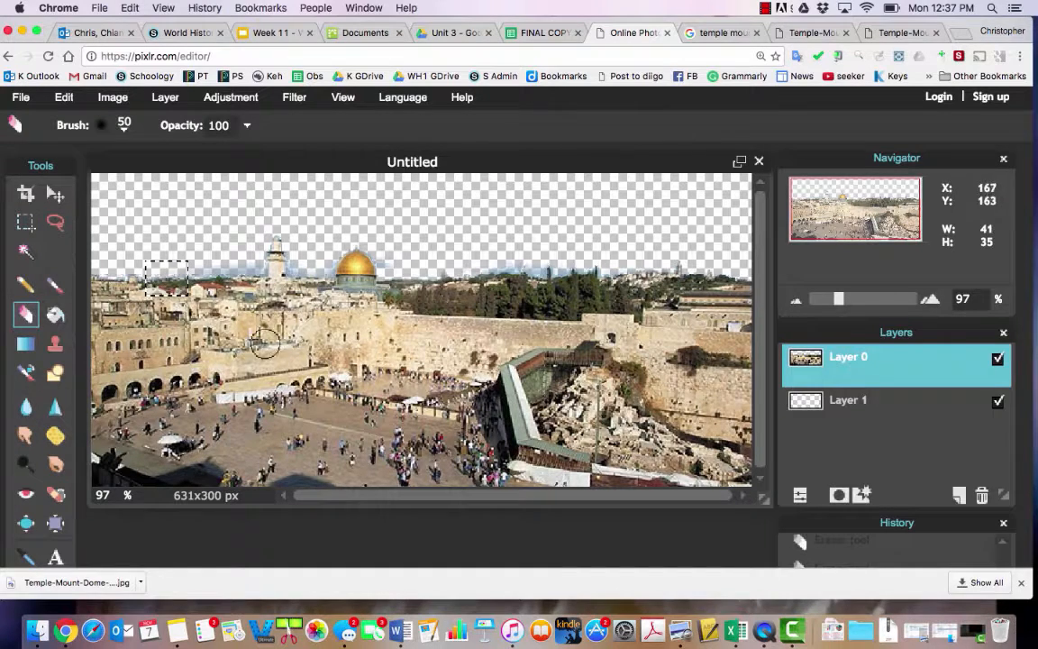
pyautogui.click(69, 97)
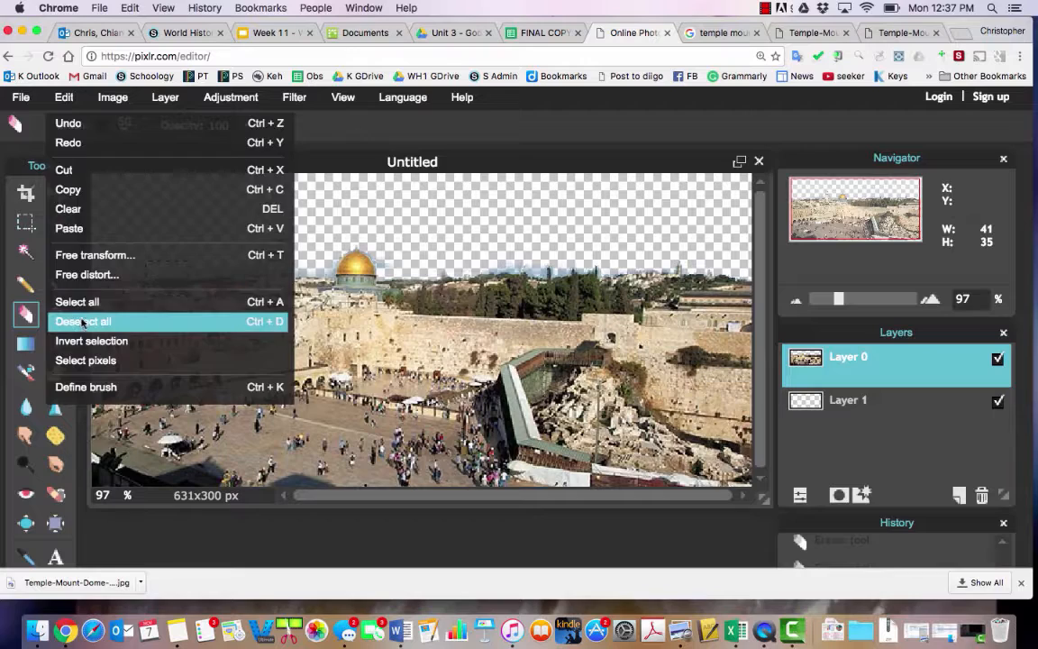
pyautogui.click(83, 322)
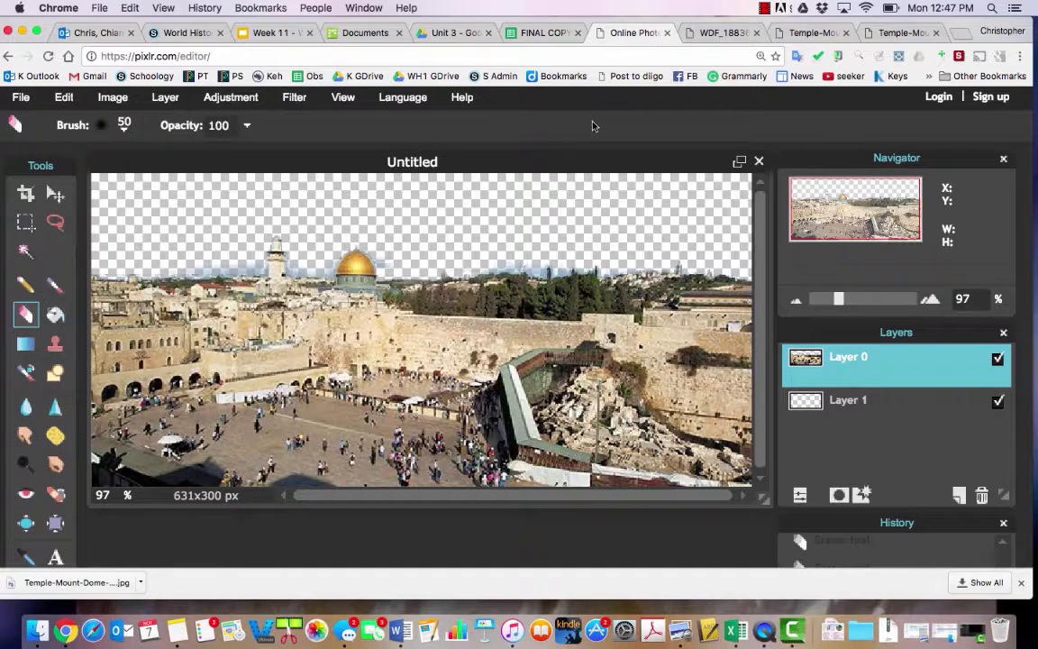
# - Copy the web address of the pink heart picture and open it in Pixlr Editor as an image from that URL
pyautogui.click(719, 32)
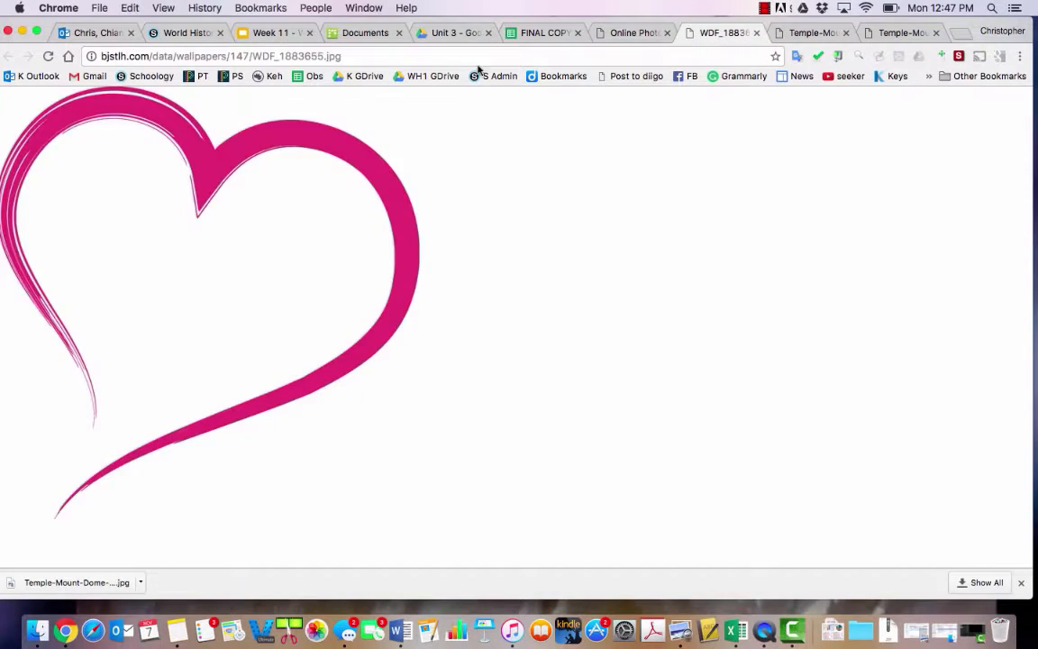
pyautogui.click(442, 56)
pyautogui.click(631, 32)
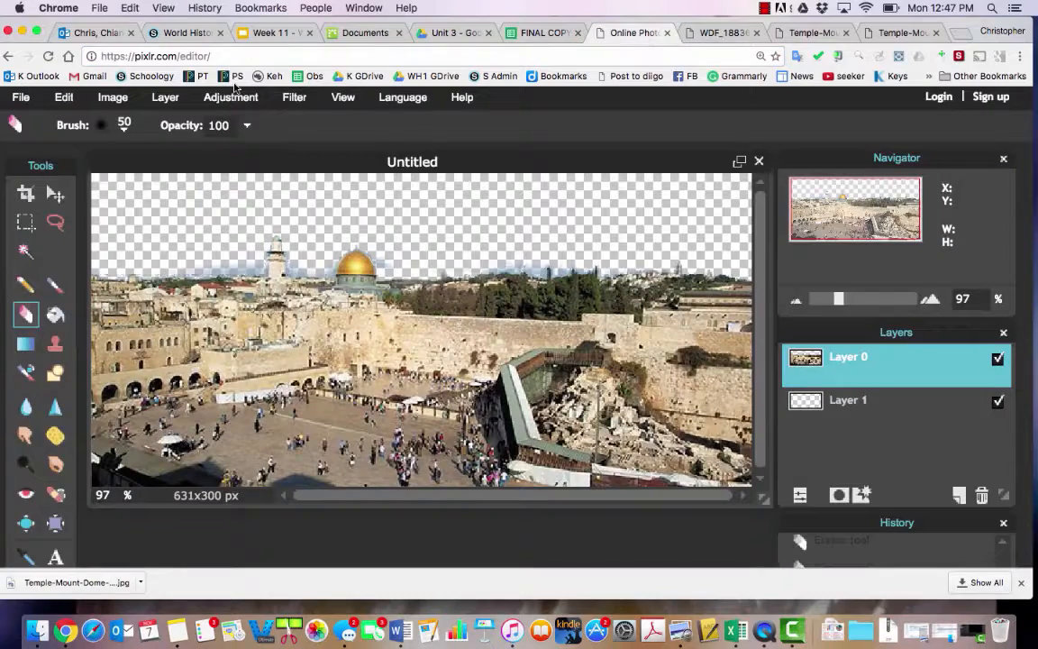
pyautogui.click(20, 97)
pyautogui.click(64, 162)
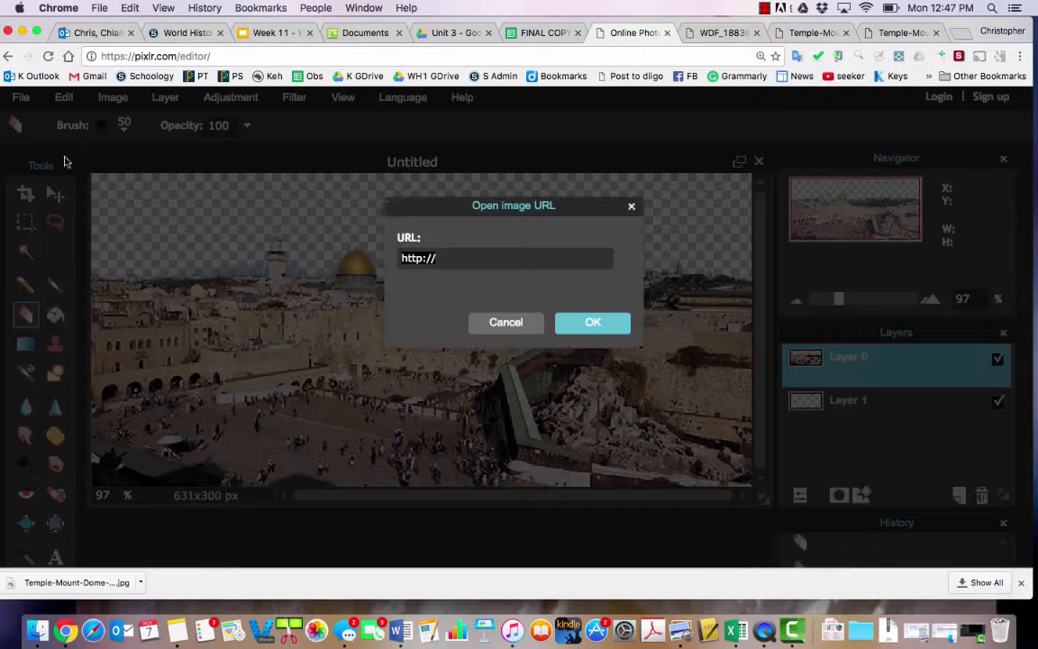
pyautogui.press('super+v')
pyautogui.click(589, 323)
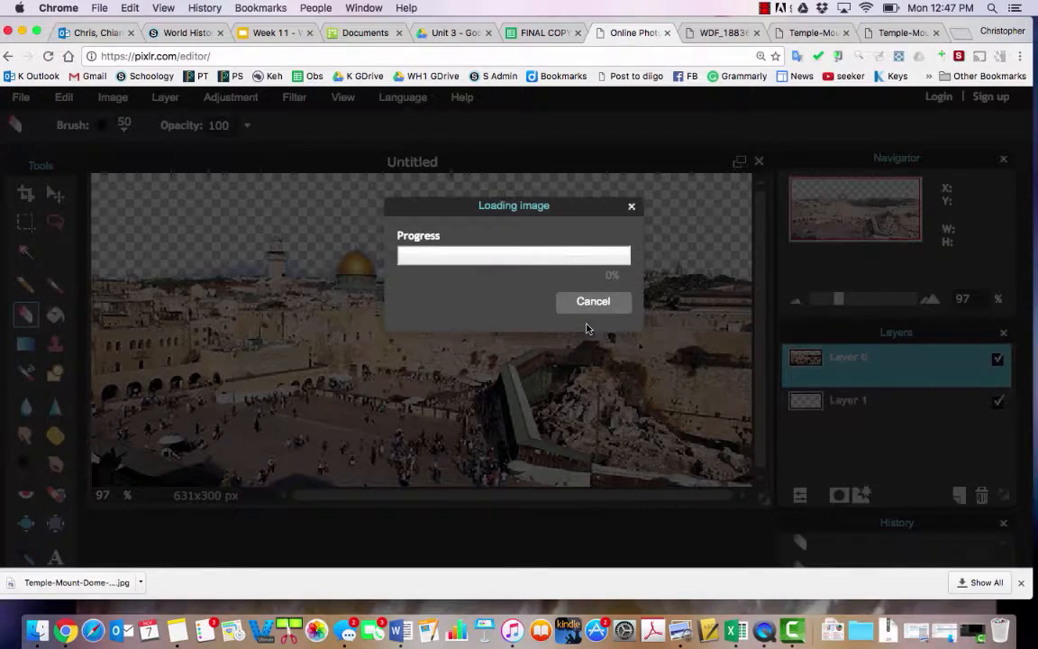
# - Copy the entire heart image and paste it into the Temple Mount picture as a new layer
pyautogui.press('super+a')
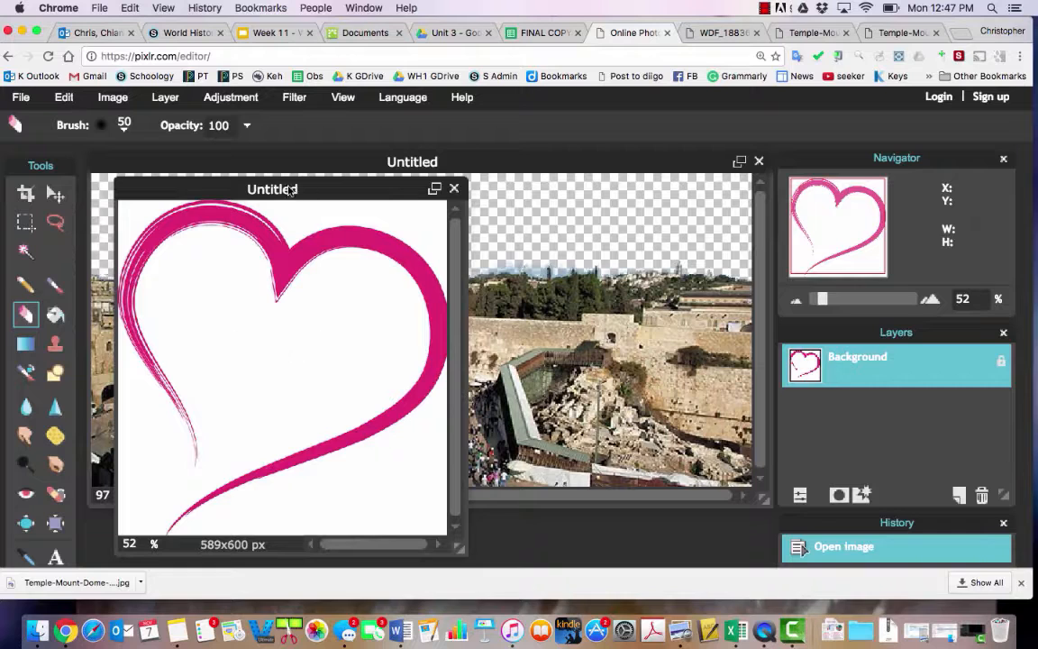
pyautogui.press('super+c')
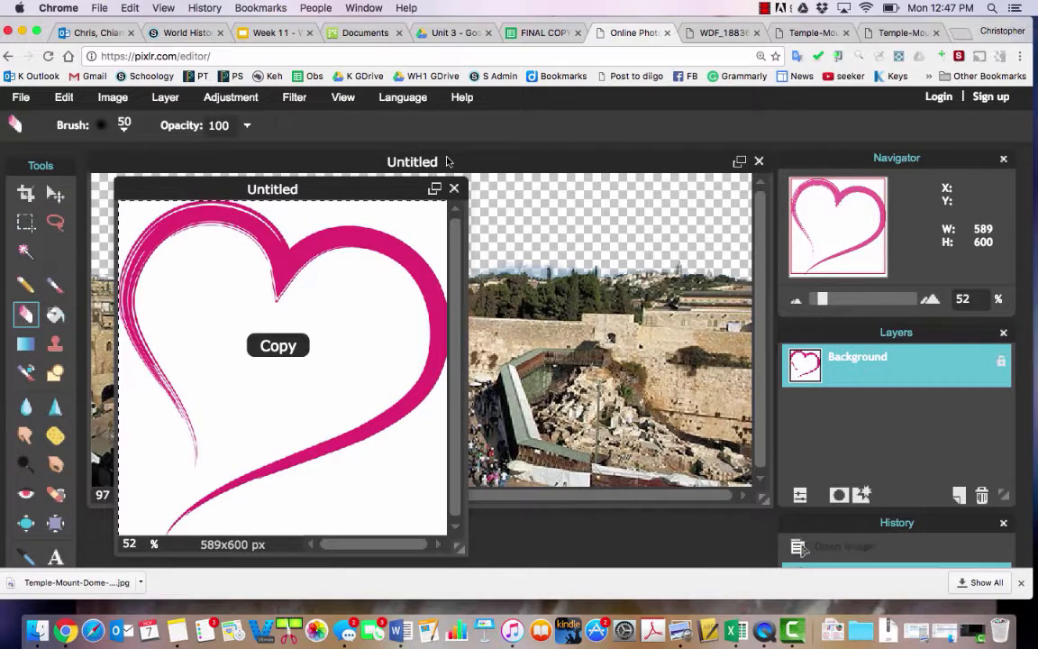
pyautogui.click(446, 161)
pyautogui.press('super+v')
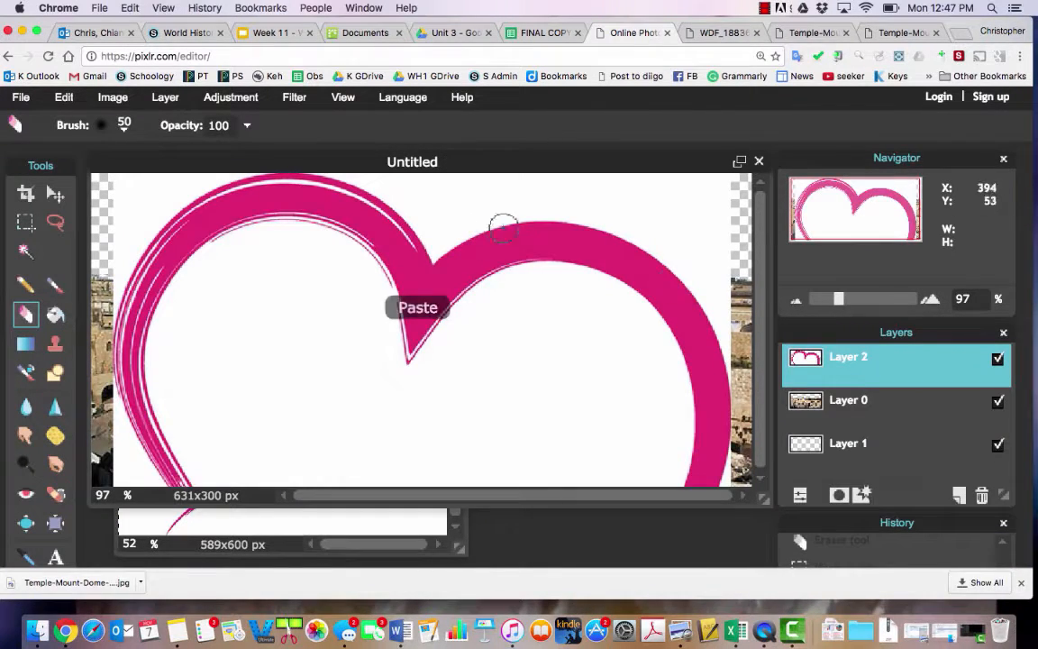
# - Free transform the pasted heart layer, shrink it to fit within the photo's height near the dome, and apply the changes
pyautogui.click(62, 99)
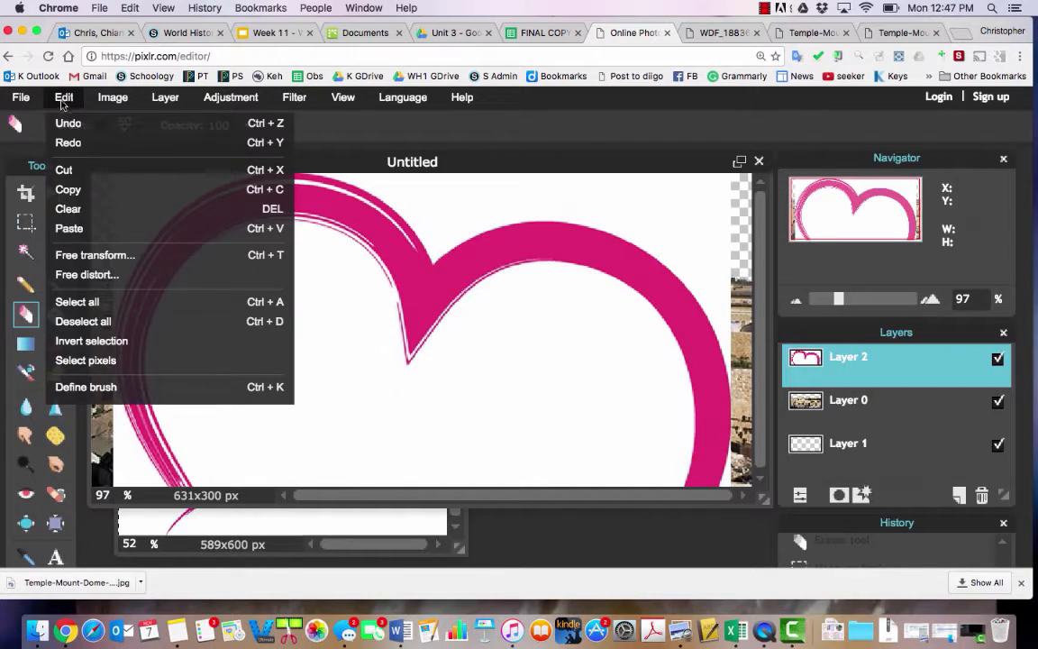
pyautogui.click(105, 258)
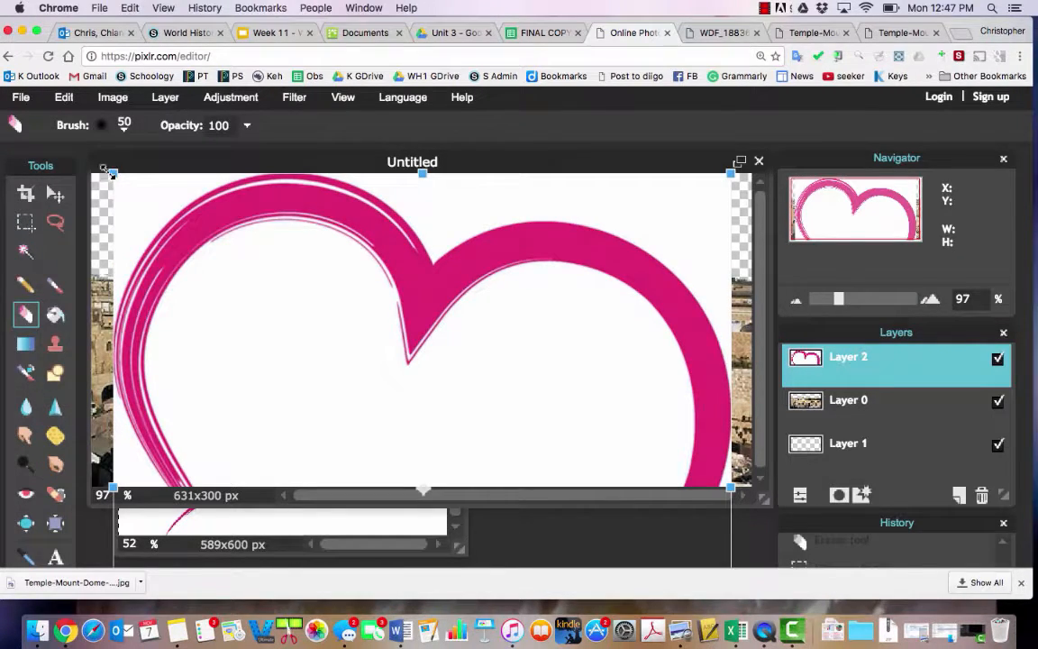
pyautogui.moveTo(105, 170); pyautogui.dragTo(287, 344)
pyautogui.moveTo(340, 386); pyautogui.dragTo(274, 271)
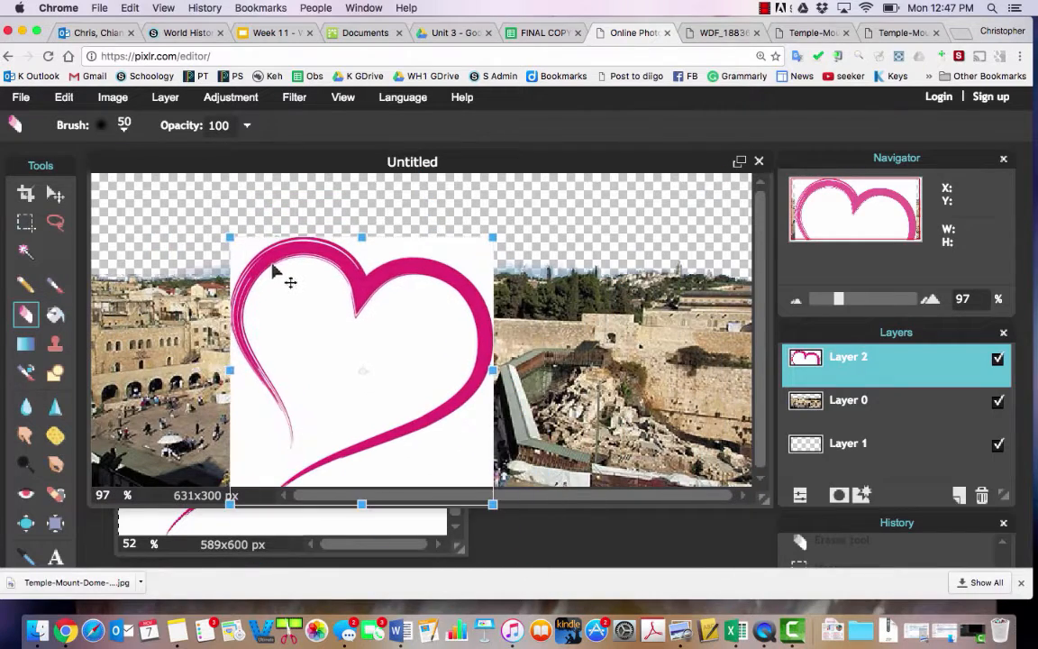
pyautogui.moveTo(230, 236); pyautogui.dragTo(251, 258)
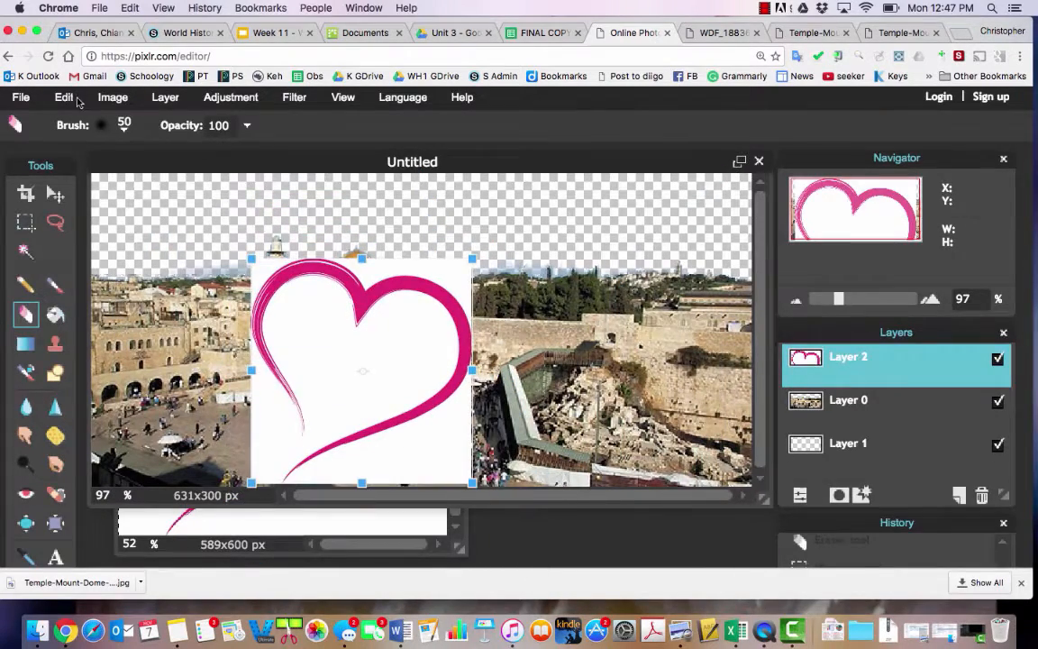
pyautogui.click(78, 102)
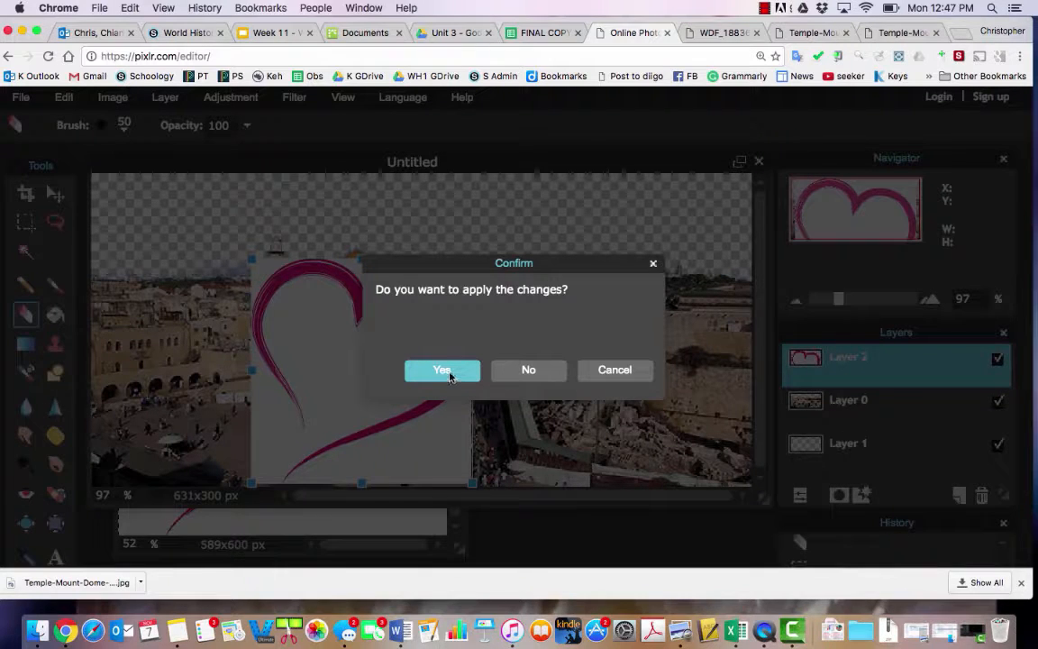
pyautogui.click(441, 370)
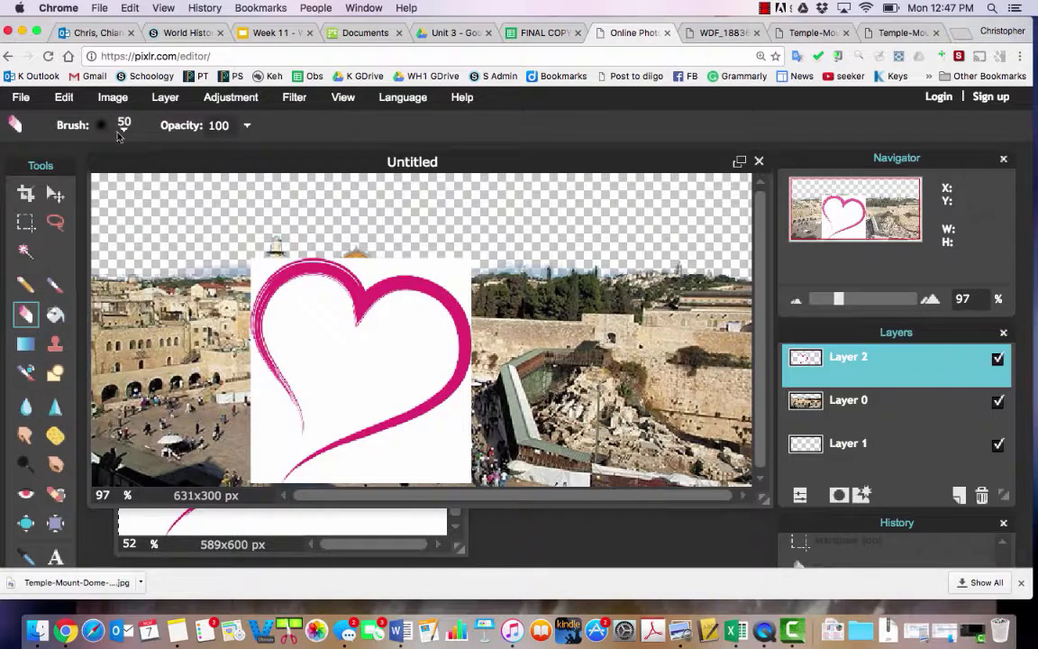
# - Delete the white areas inside and around the heart on Layer 2 using the Wand tool at tolerance 20
pyautogui.click(32, 253)
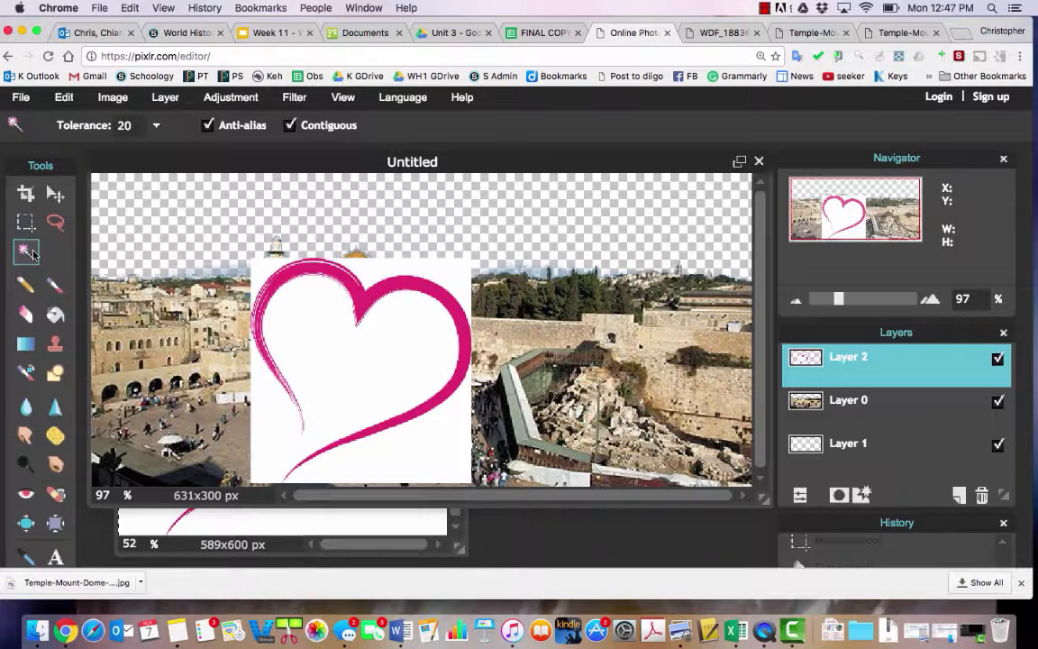
pyautogui.click(303, 333)
pyautogui.press('Delete')
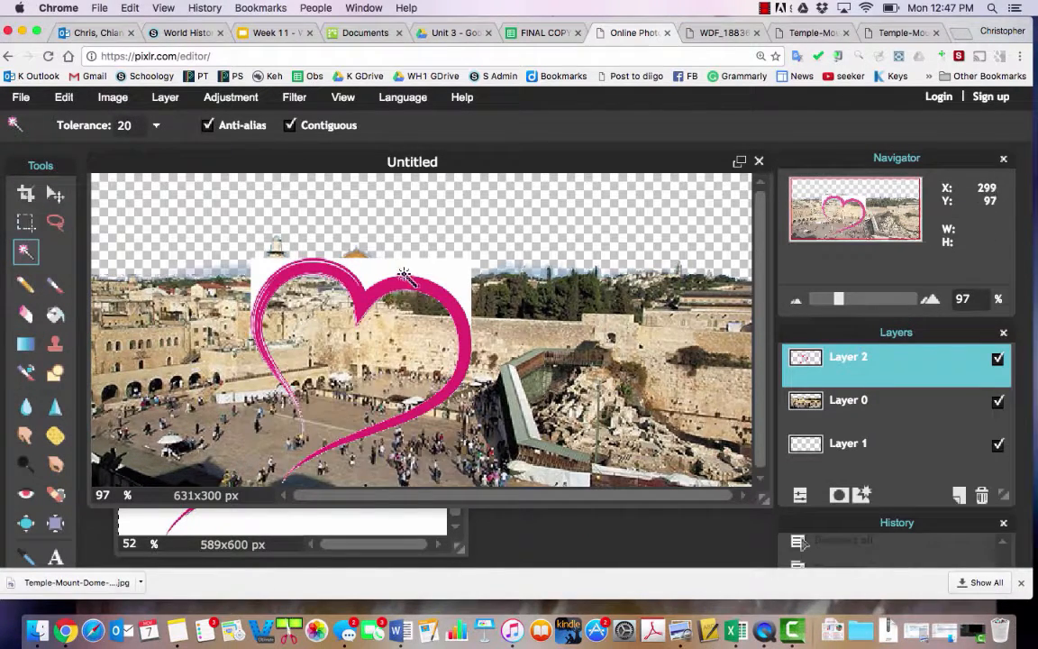
pyautogui.click(425, 273)
pyautogui.press('Delete')
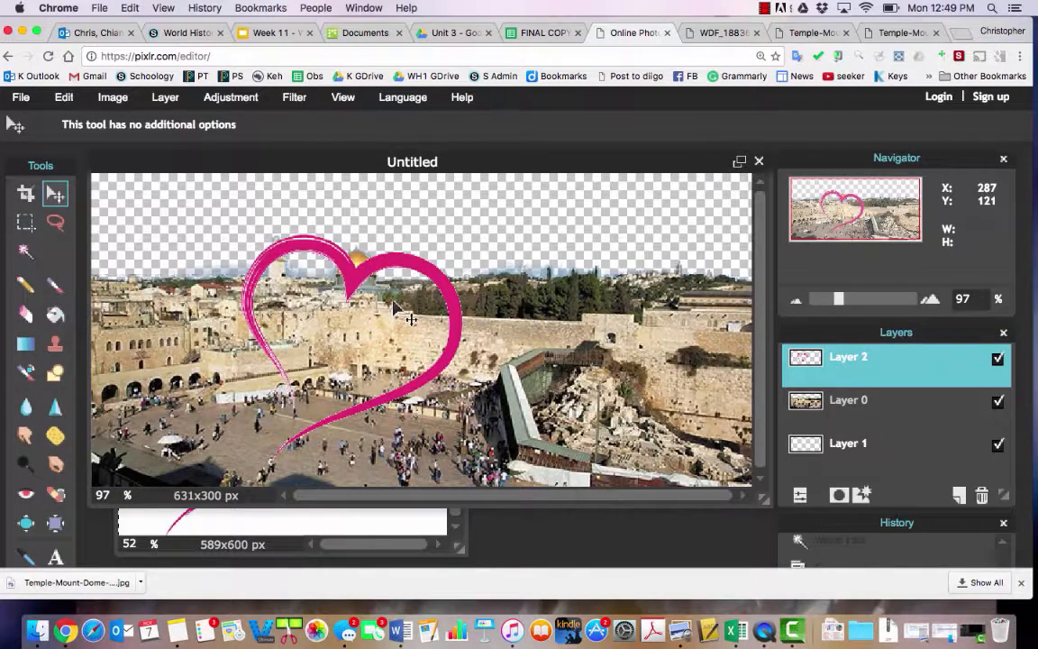
# - Try the Old photo adjustment on Layer 0 and undo it
pyautogui.click(868, 408)
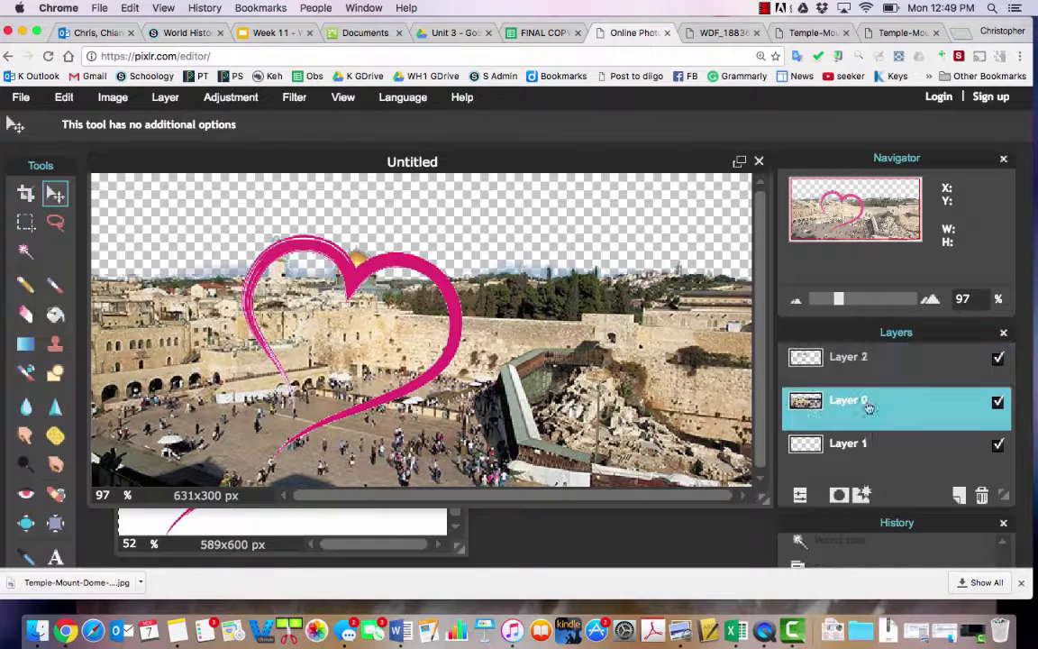
pyautogui.click(242, 105)
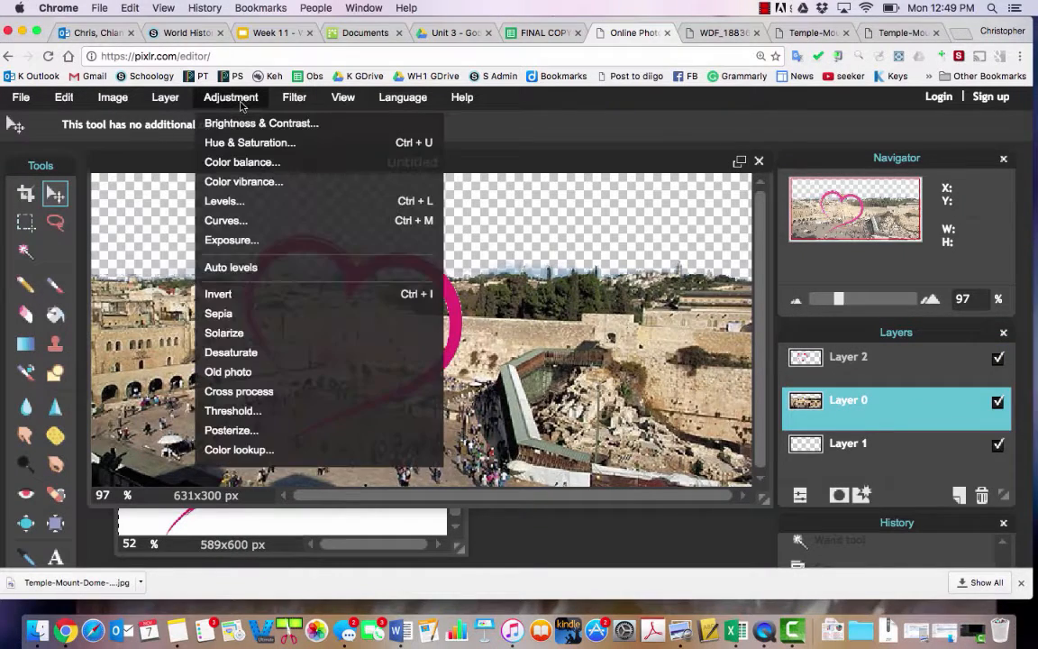
pyautogui.click(228, 372)
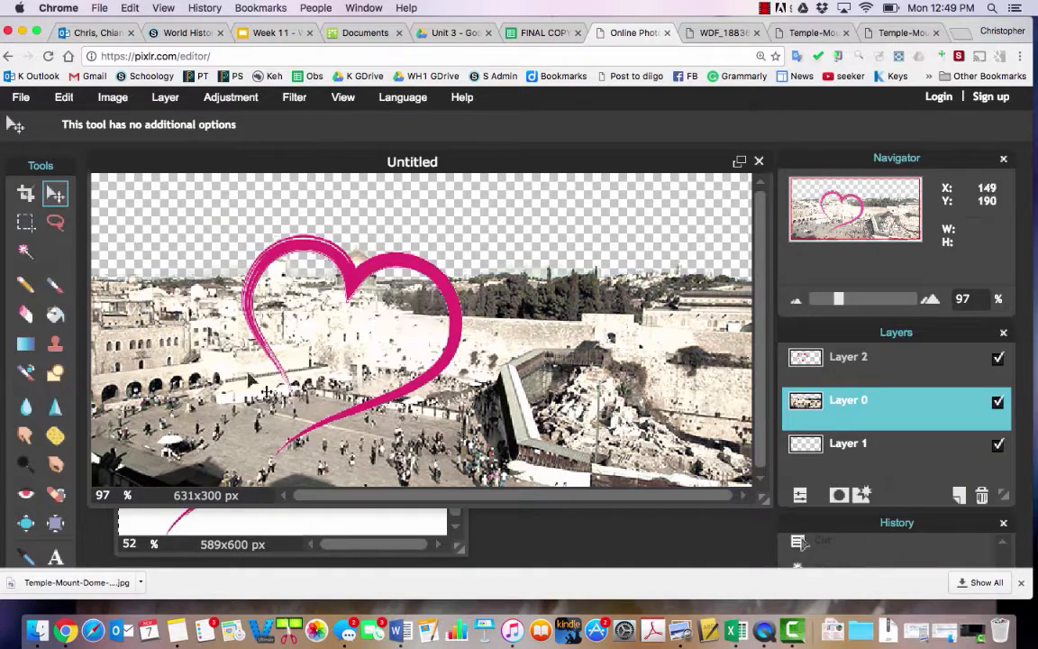
pyautogui.click(63, 97)
pyautogui.click(80, 123)
# - Apply the Hope filter to Layer 0
pyautogui.click(294, 97)
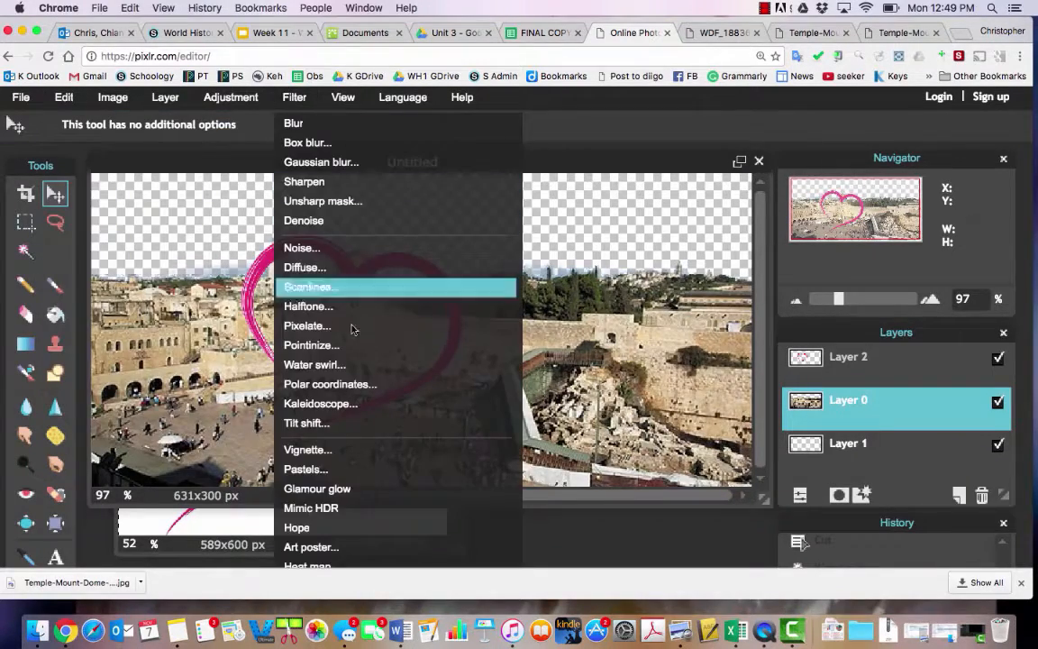
pyautogui.click(335, 527)
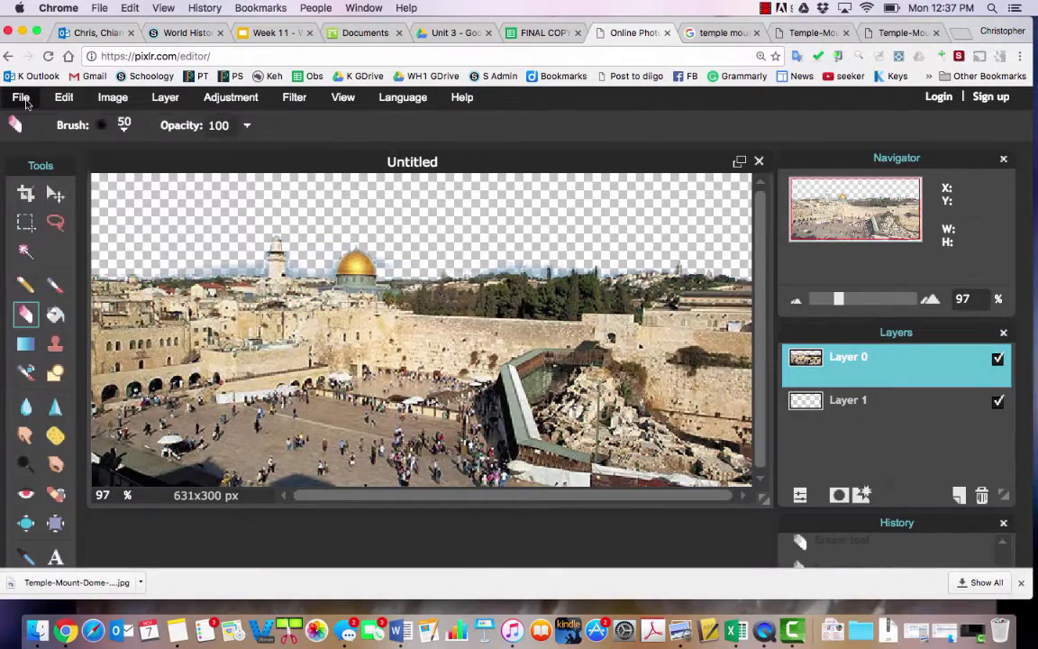
# - Start saving the image to the computer and choose the PNG (Transparent, full quality) format
pyautogui.click(23, 99)
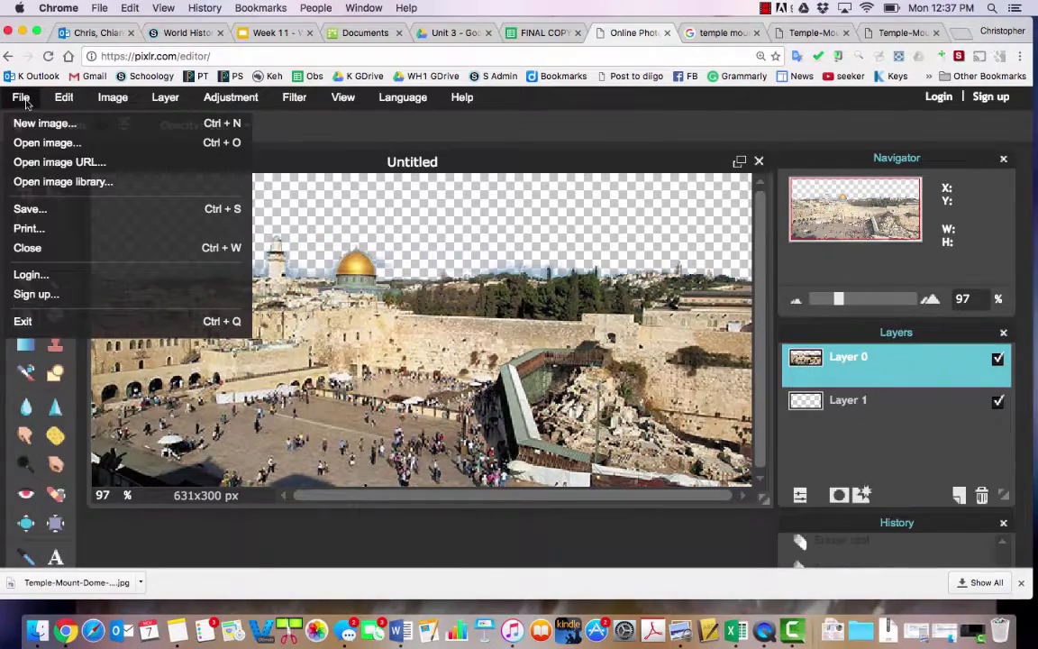
pyautogui.click(45, 206)
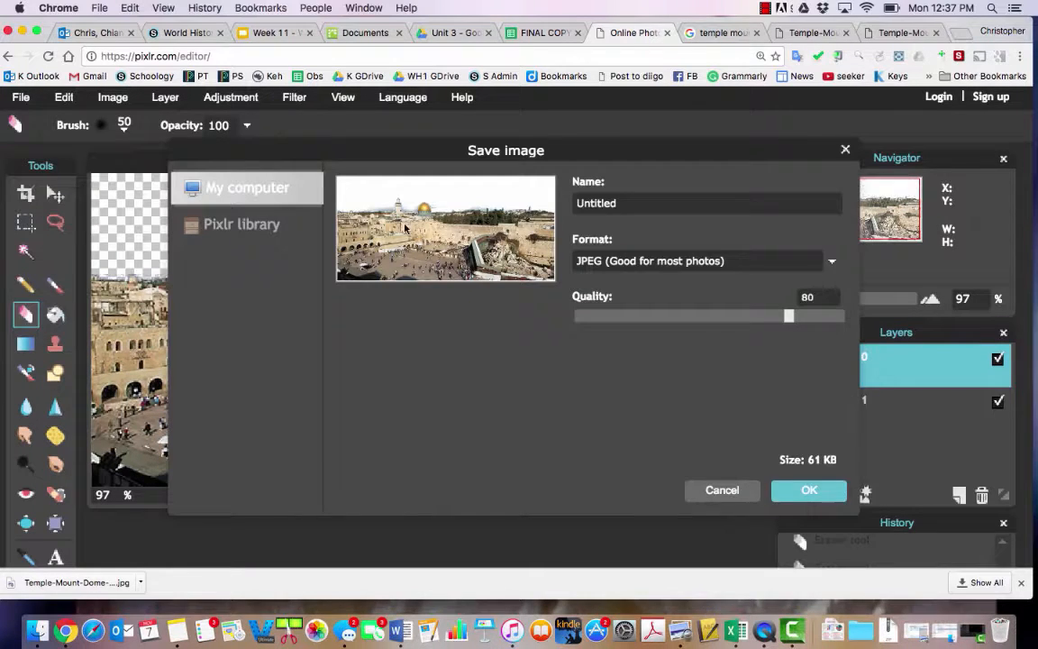
pyautogui.click(616, 262)
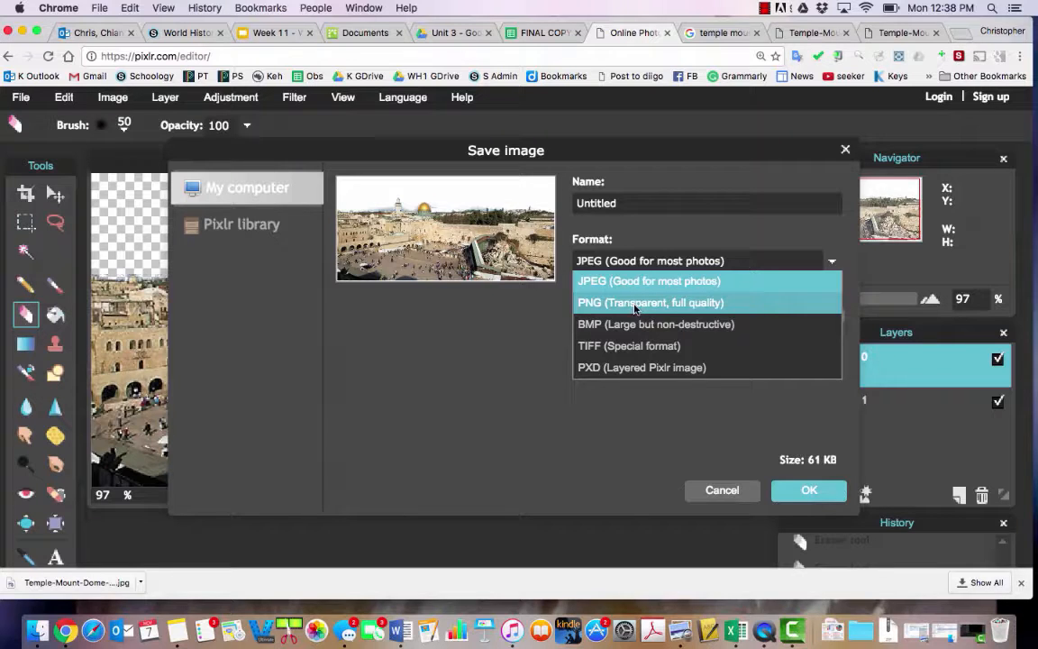
pyautogui.click(636, 306)
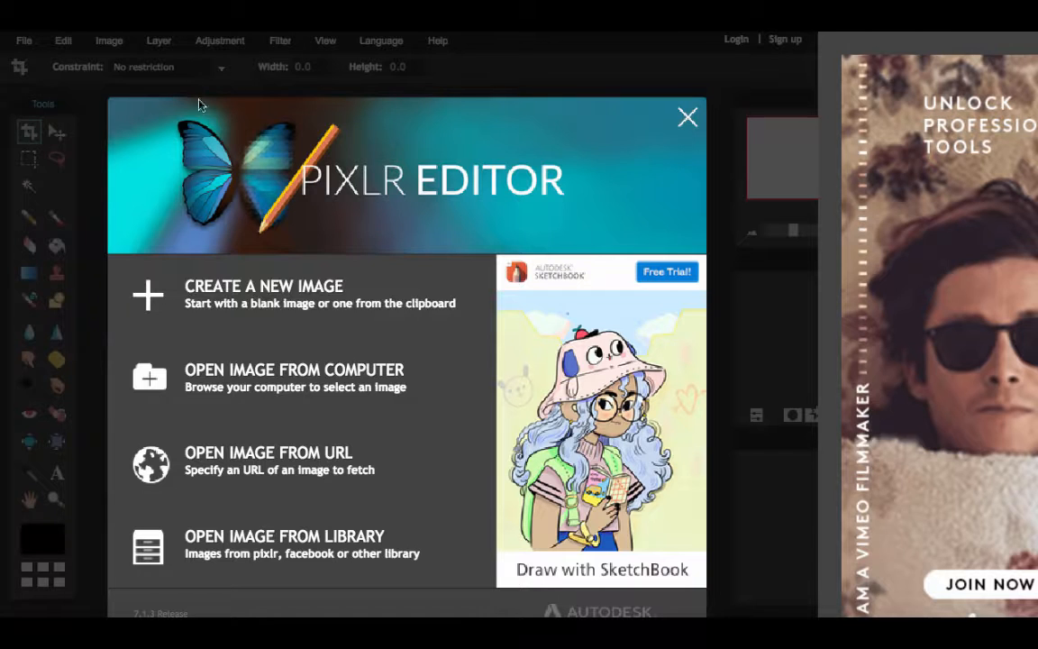
# - Open the aerial street crowd photo in the editor from its copied image URL
pyautogui.click(276, 498)
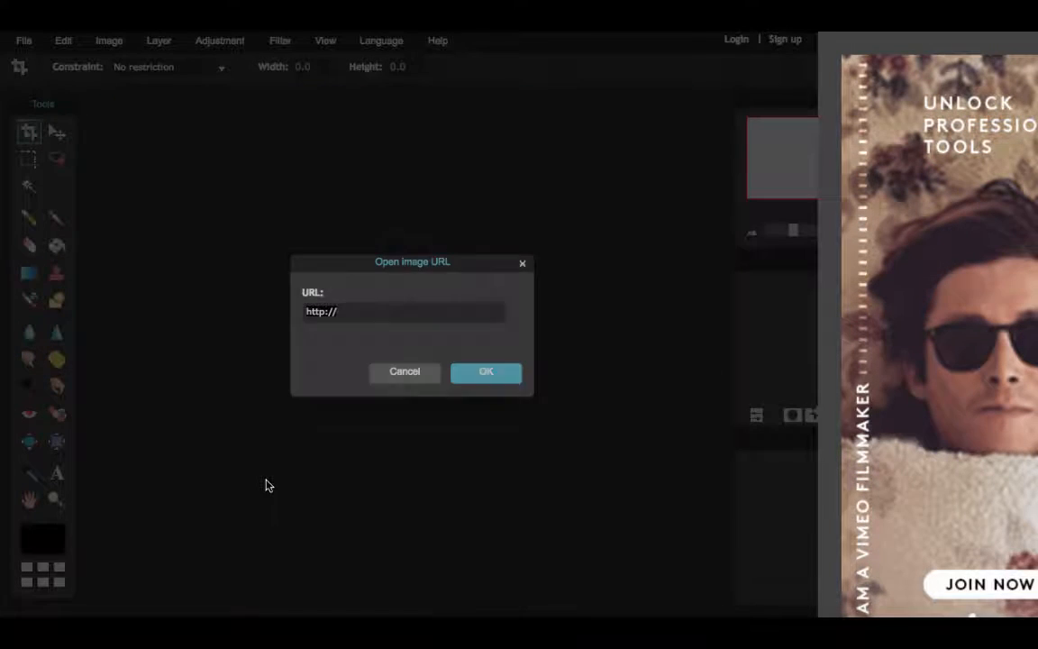
pyautogui.press('super+v')
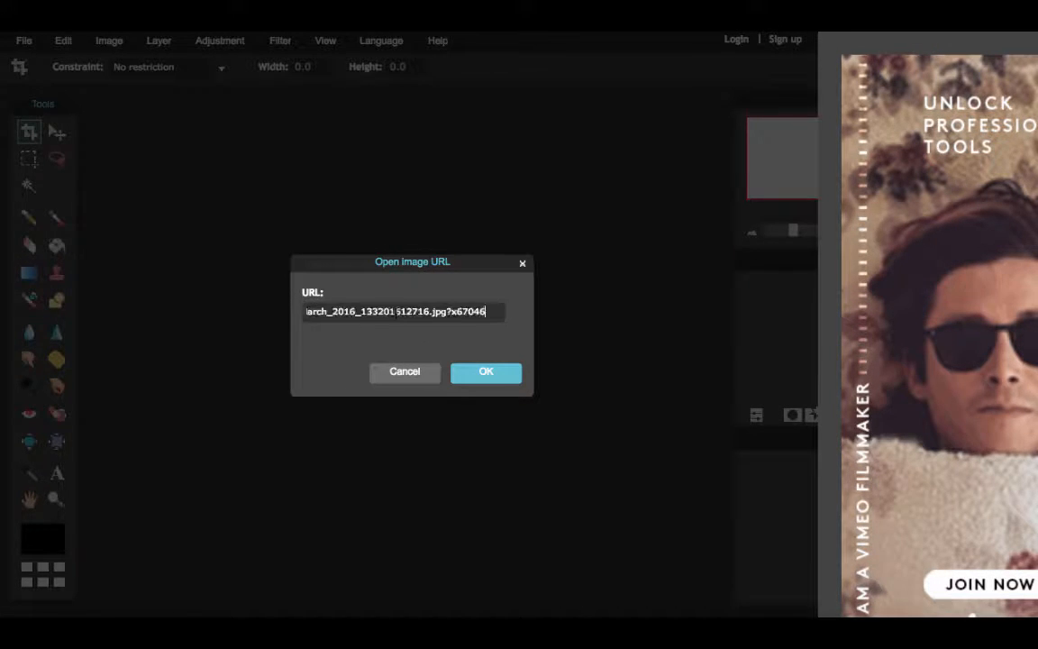
pyautogui.press('Return')
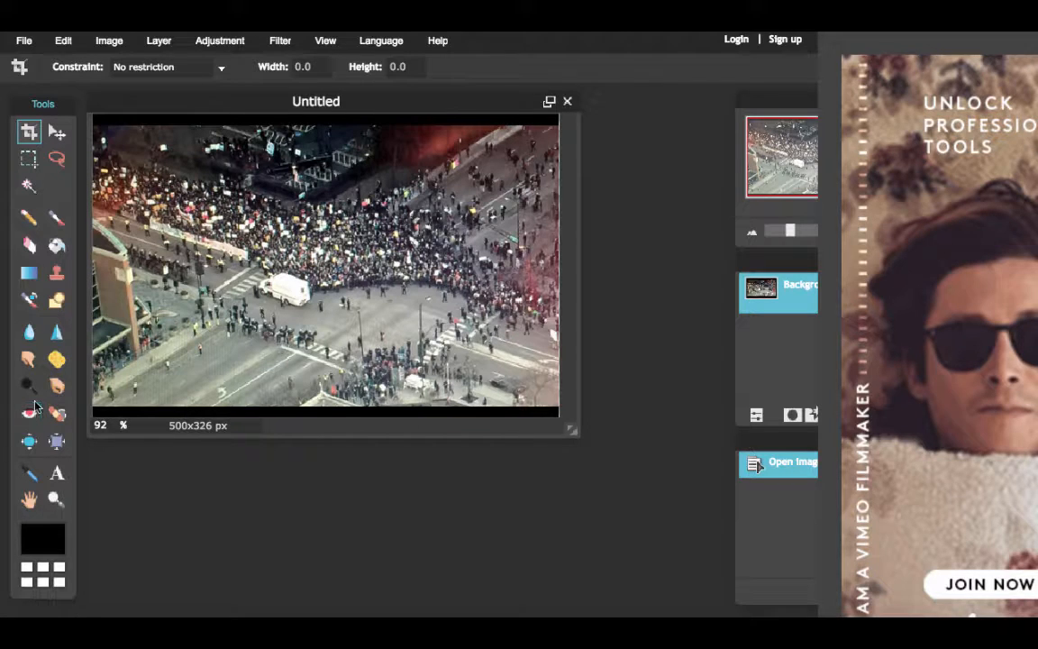
# - Sample the people below the white van with the size 50 Clone stamp and paint copies onto the empty road below
pyautogui.click(56, 277)
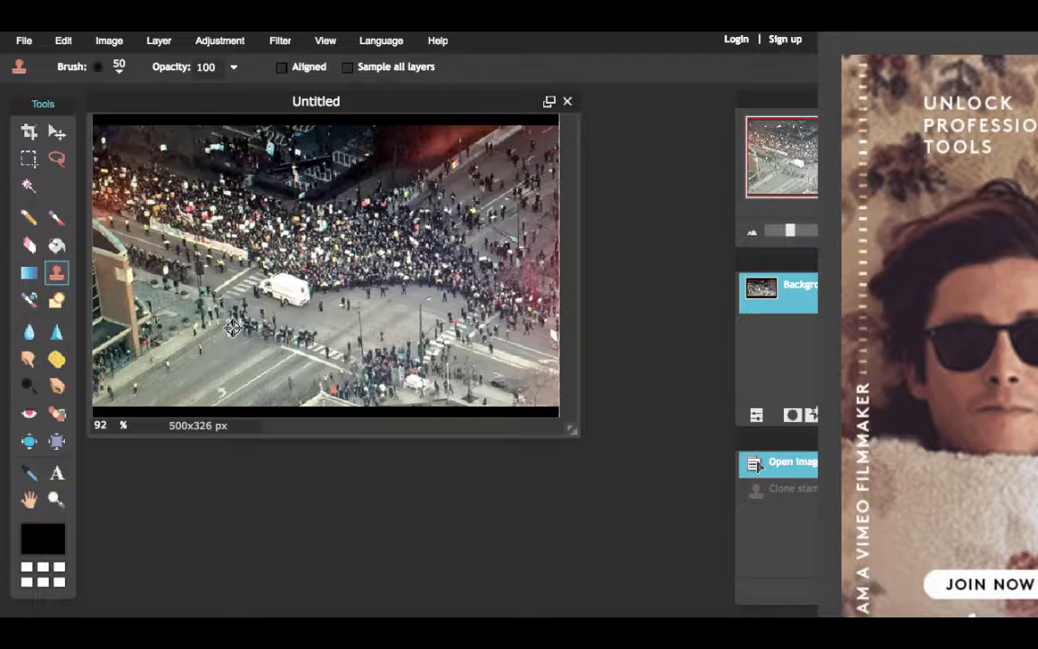
pyautogui.keyDown('ctrl'); pyautogui.click(232, 328); pyautogui.keyUp('ctrl')
pyautogui.keyDown('ctrl'); pyautogui.click(236, 321); pyautogui.keyUp('ctrl')
pyautogui.moveTo(233, 355)
pyautogui.mouseDown()
pyautogui.moveTo(259, 360)
pyautogui.moveTo(222, 350)
pyautogui.moveTo(256, 374)
pyautogui.moveTo(187, 325)
pyautogui.moveTo(200, 347)
pyautogui.moveTo(180, 321)
pyautogui.moveTo(167, 327)
pyautogui.moveTo(230, 373)
pyautogui.moveTo(200, 340)
pyautogui.mouseUp()
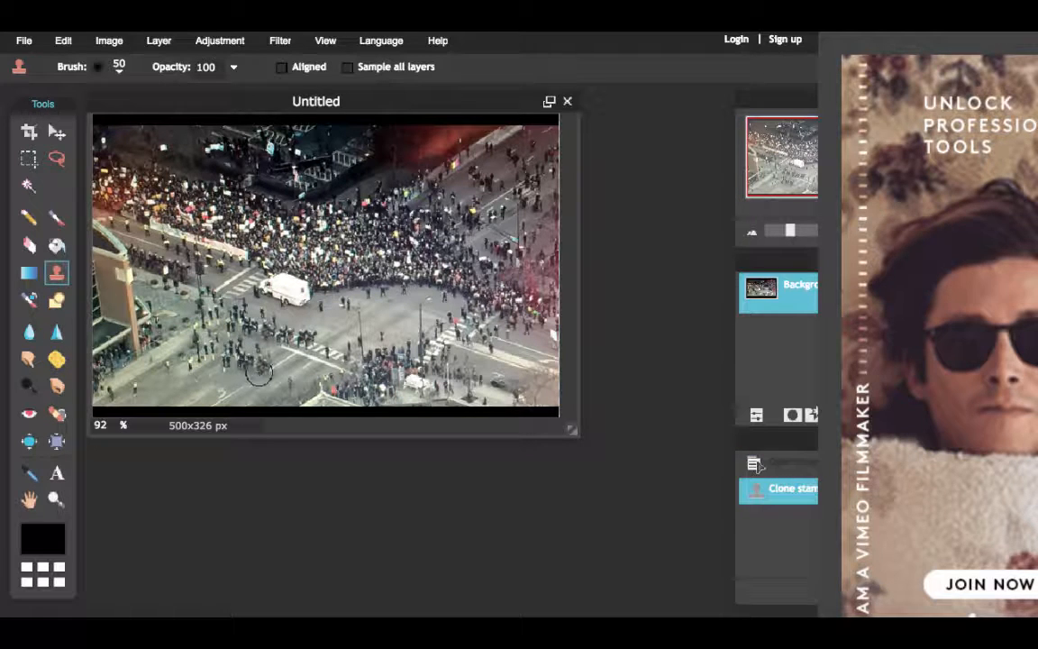